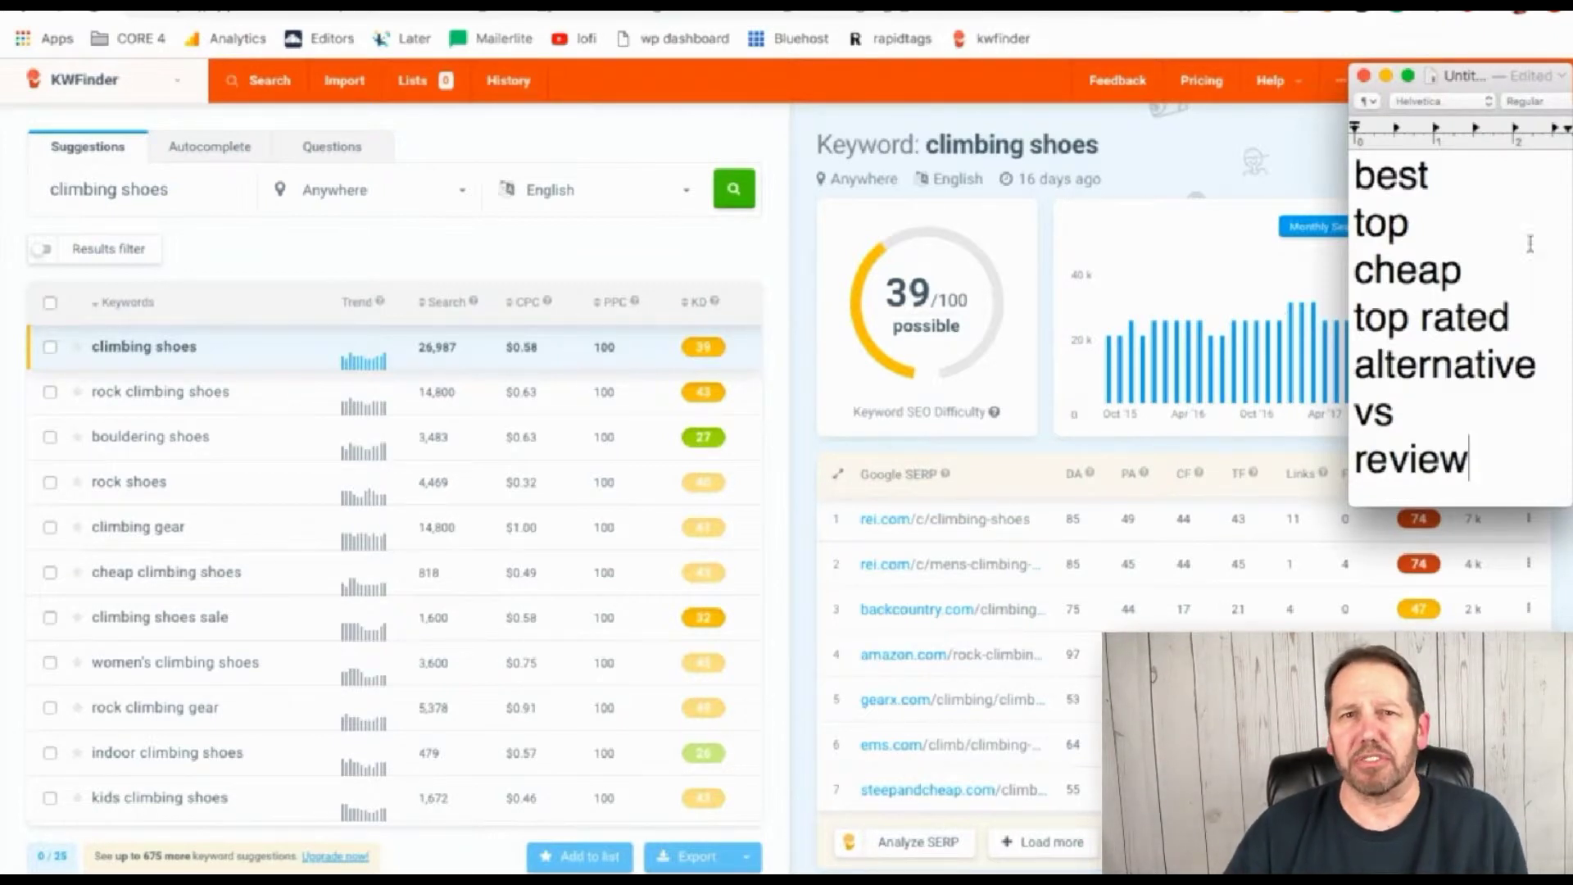
scroll(232, 473, "down", 1)
scroll(232, 473, "down", 1)
scroll(232, 473, "down", 1)
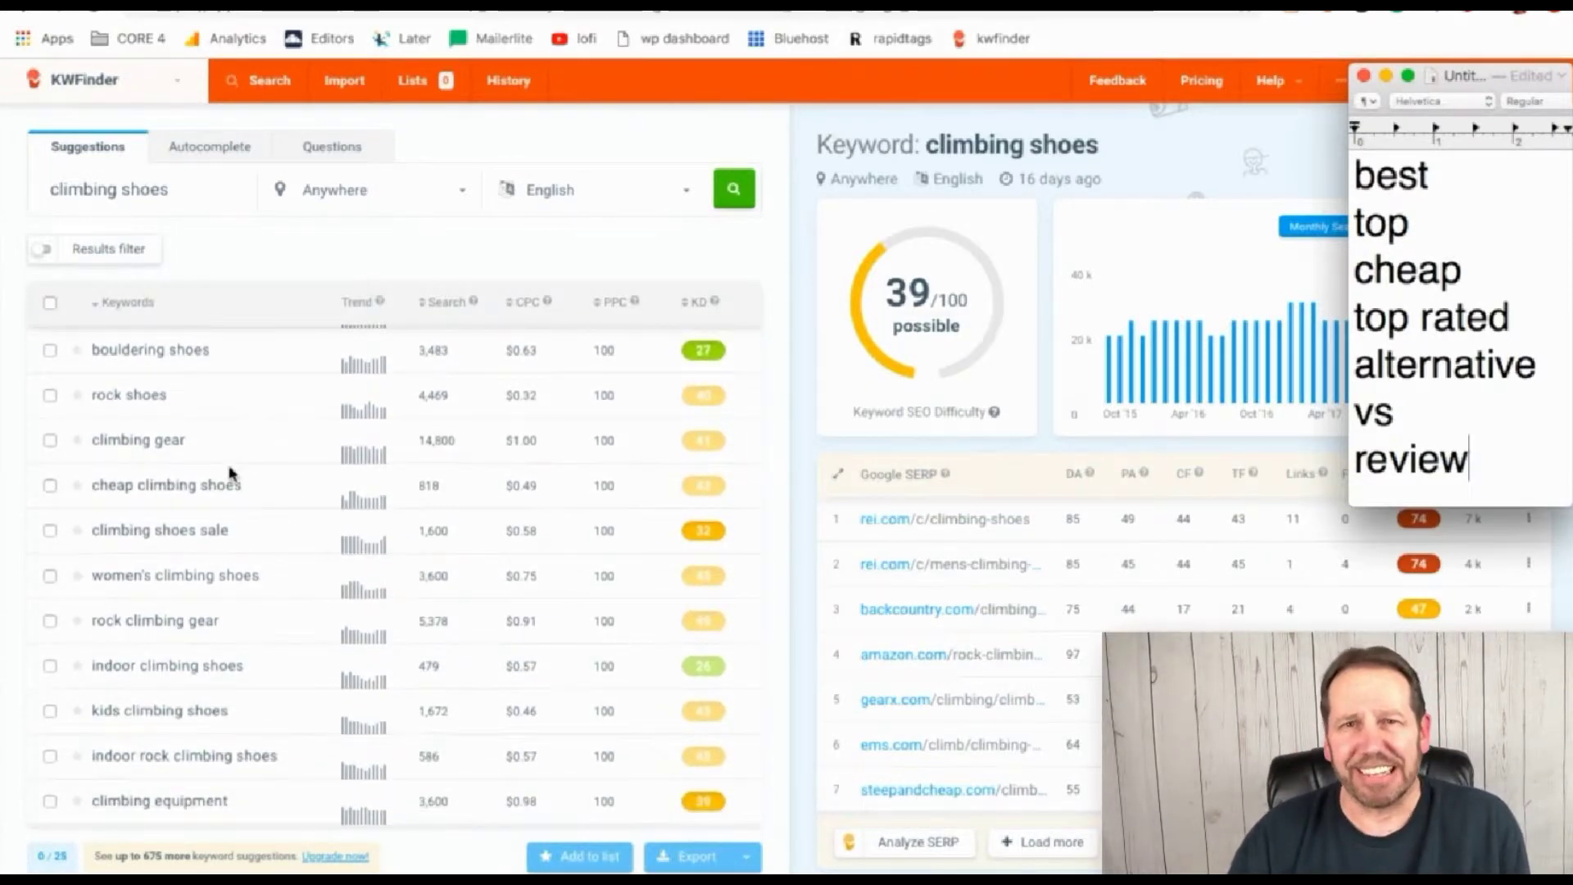
scroll(232, 473, "up", 2)
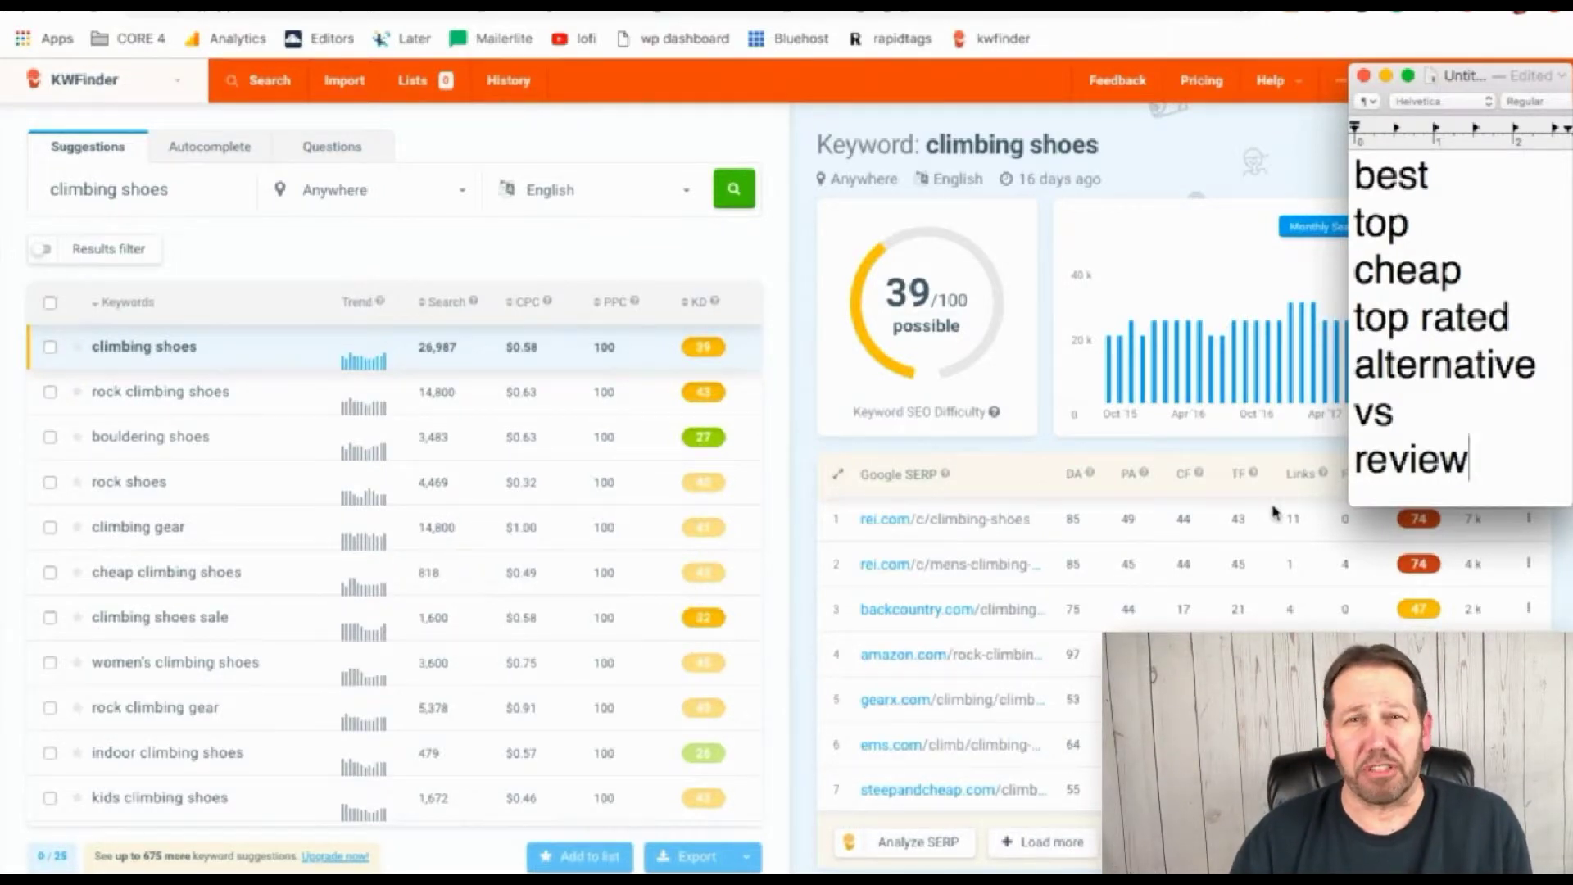
scroll(724, 578, "down", 7)
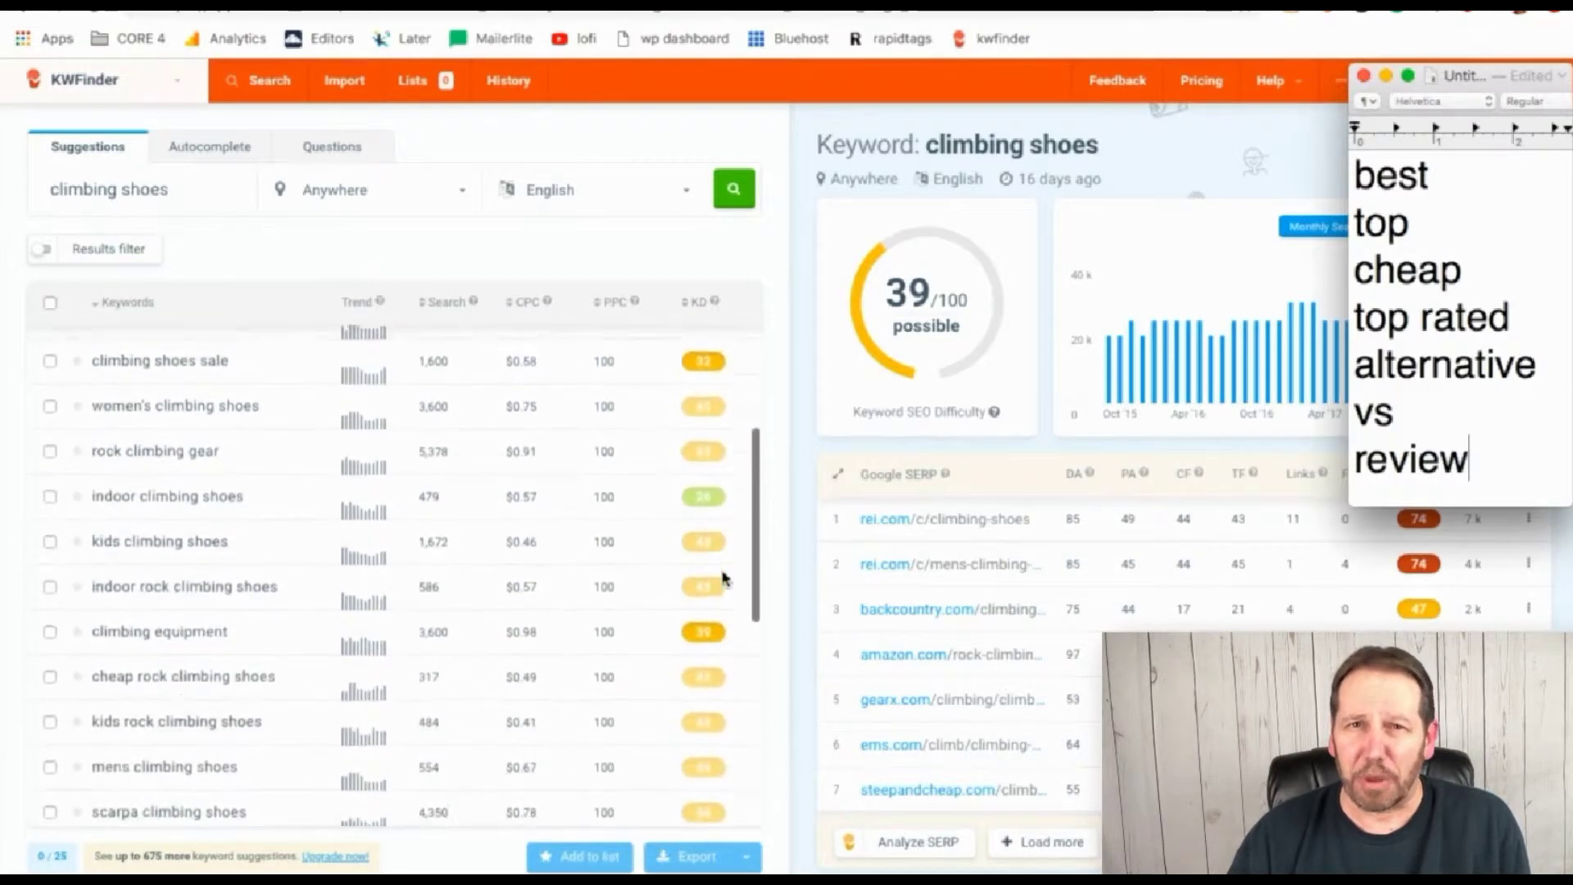
scroll(721, 573, "down", 3)
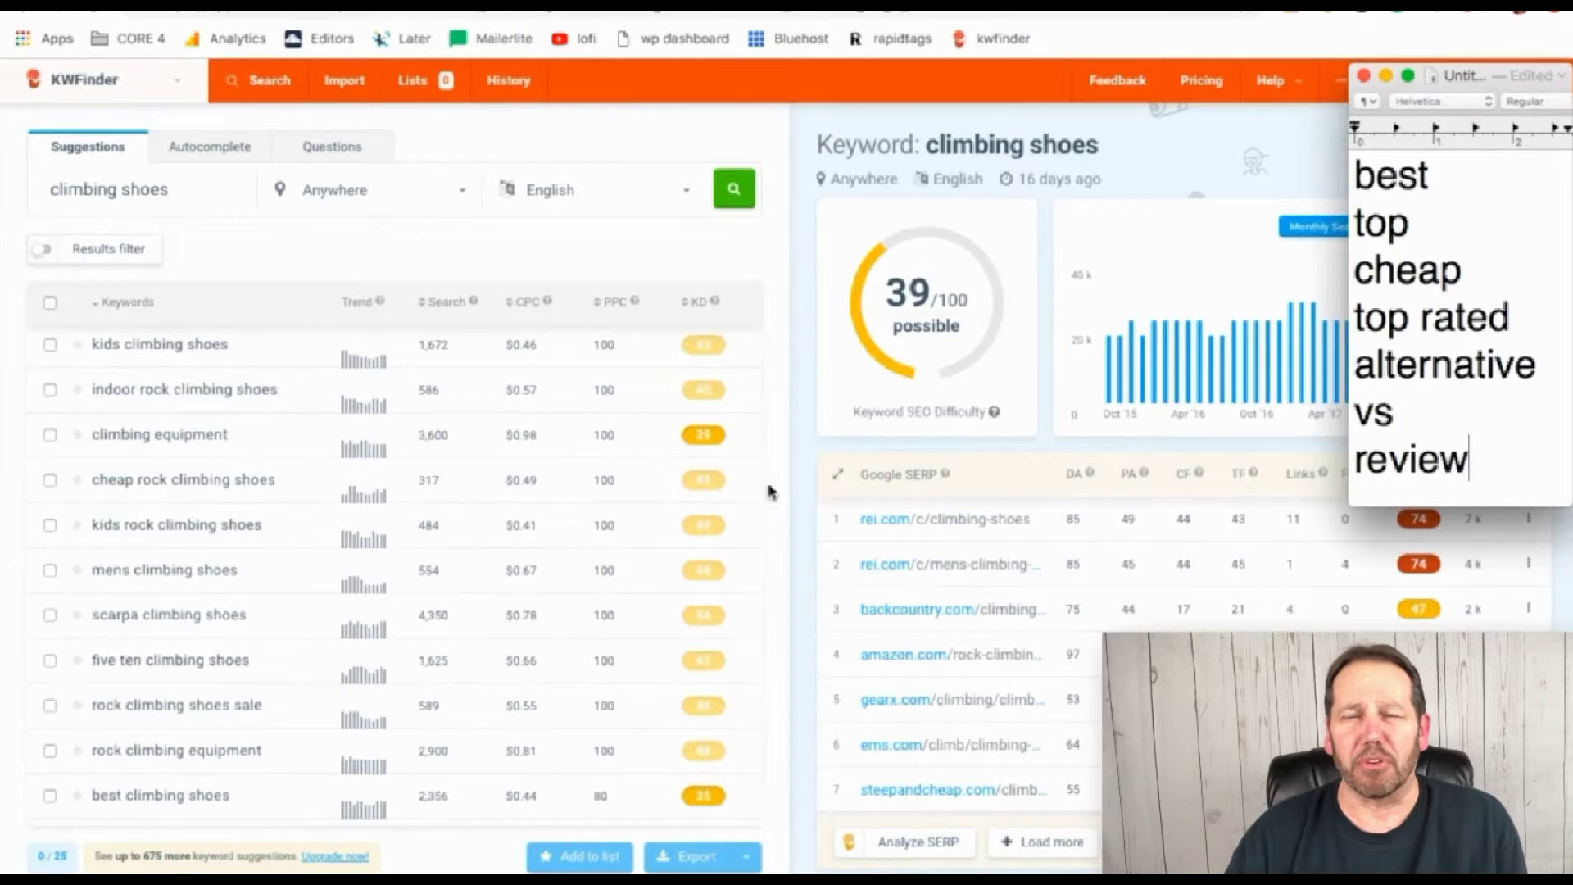
scroll(623, 484, "down", 5)
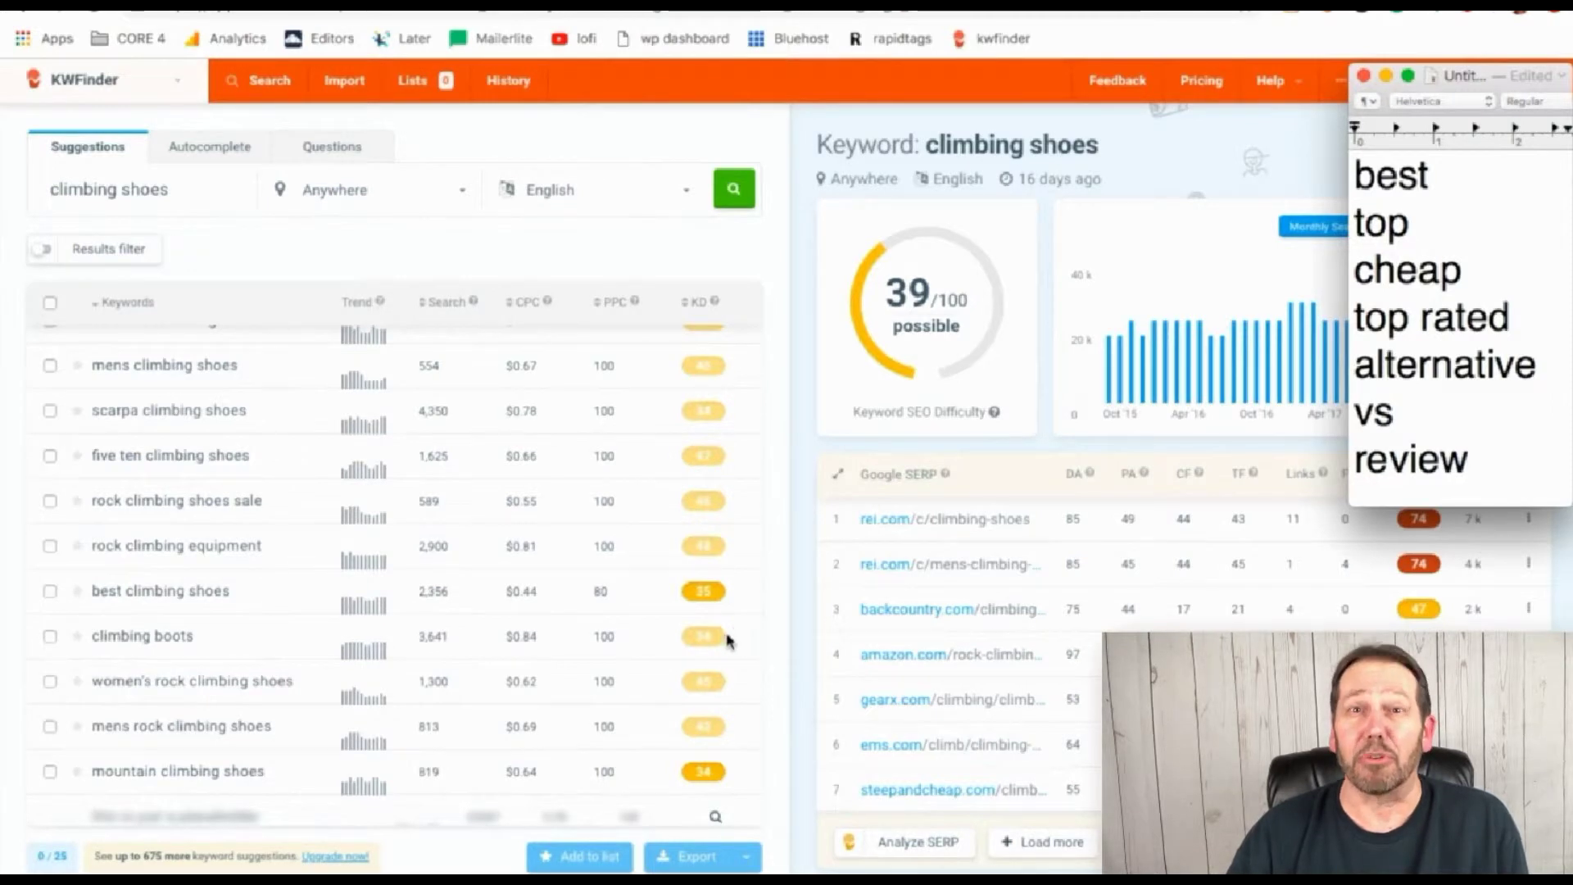
scroll(365, 536, "up", 3)
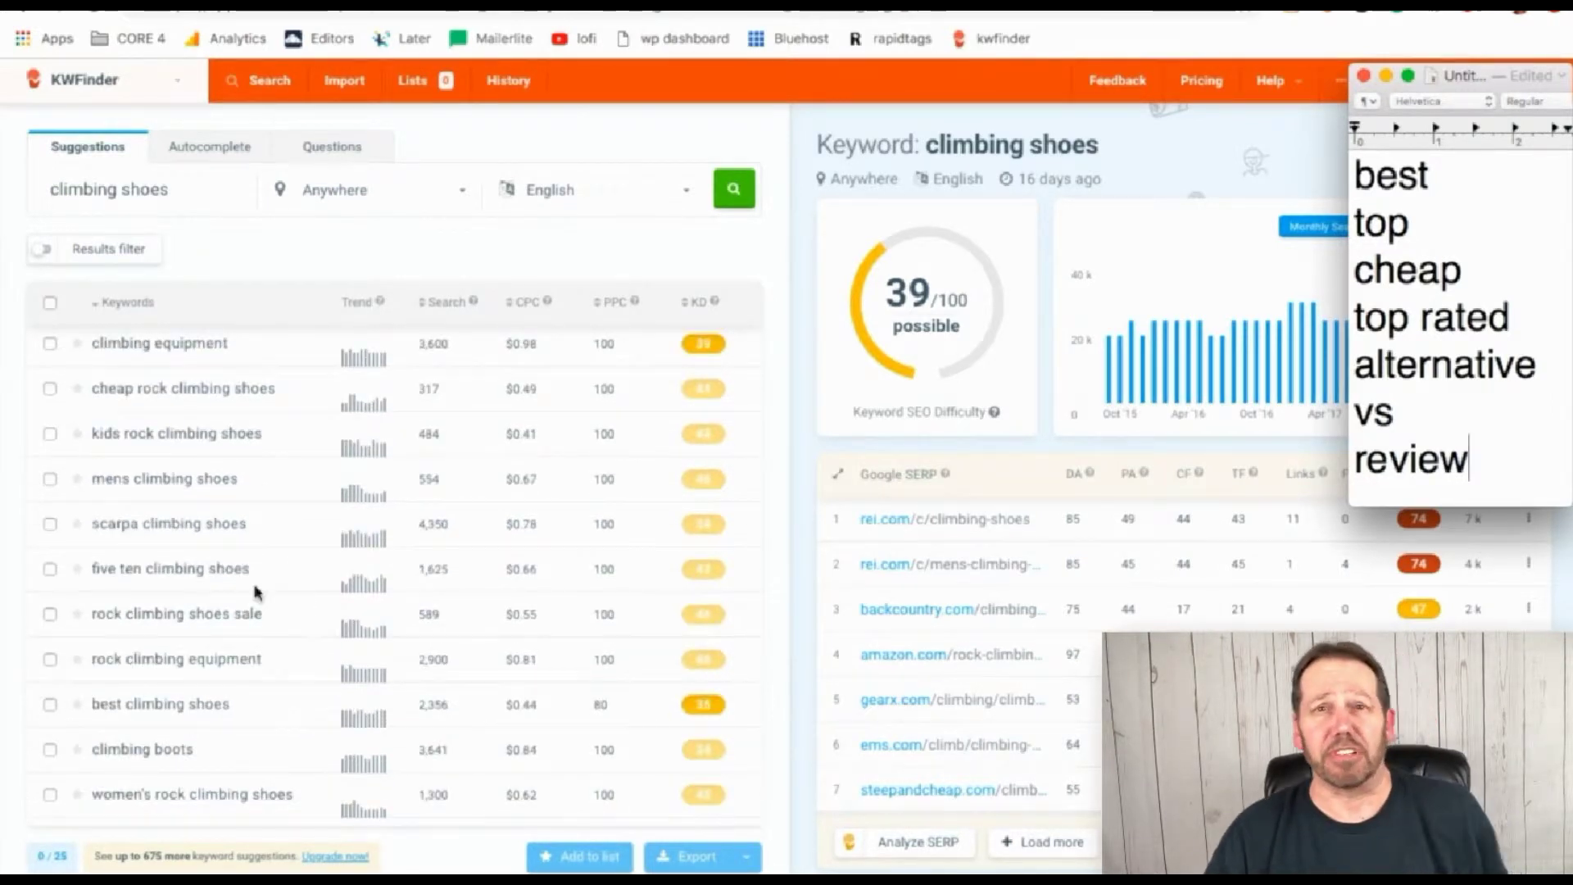
scroll(253, 590, "down", 1)
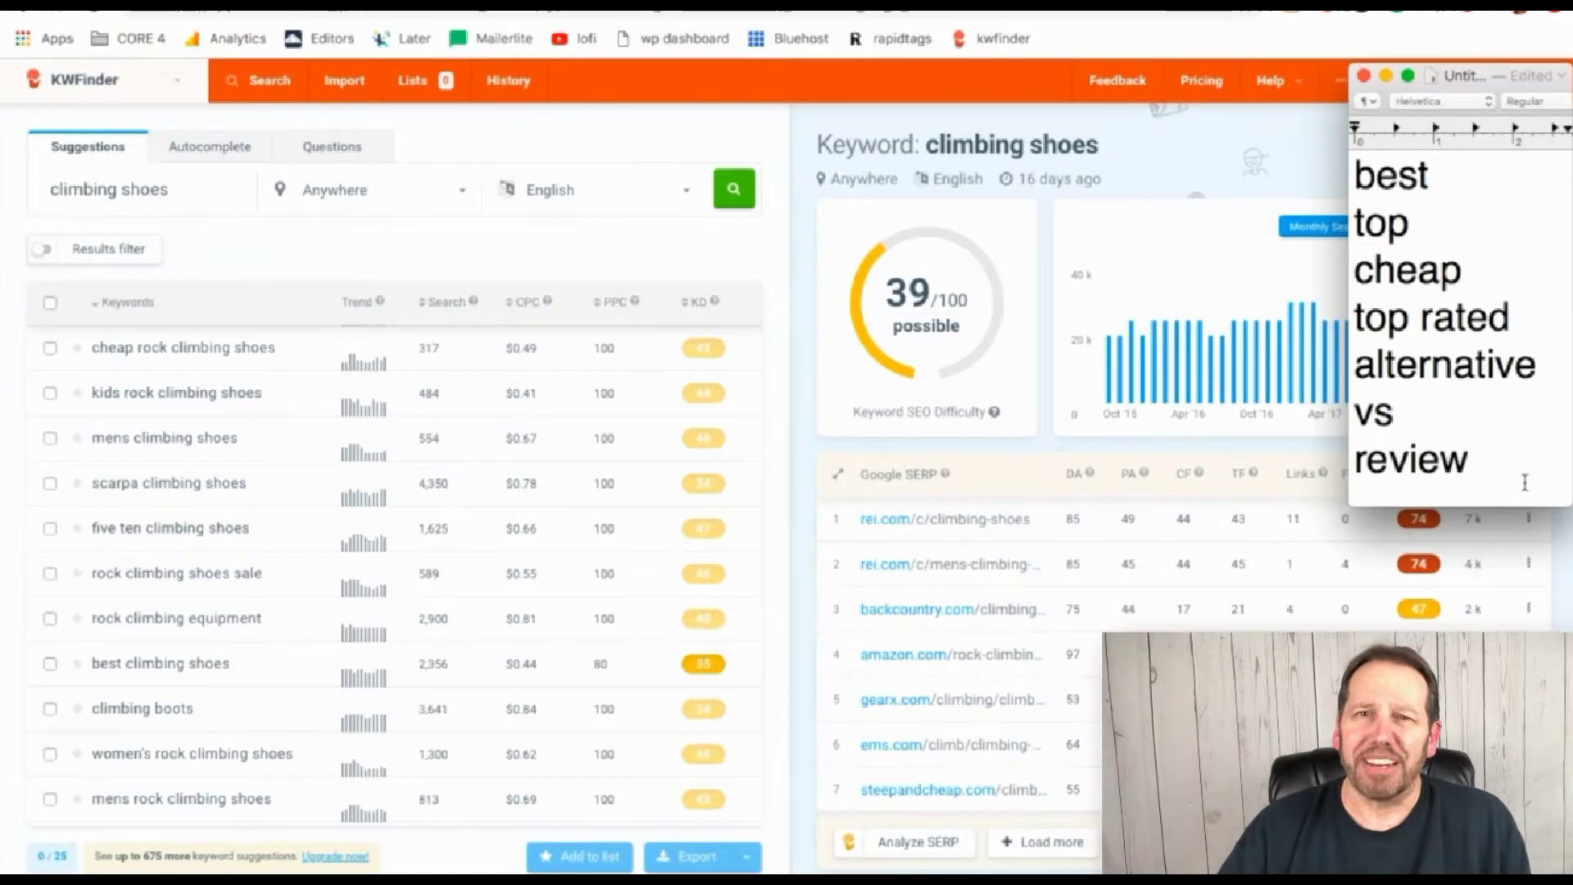
scroll(502, 456, "up", 10)
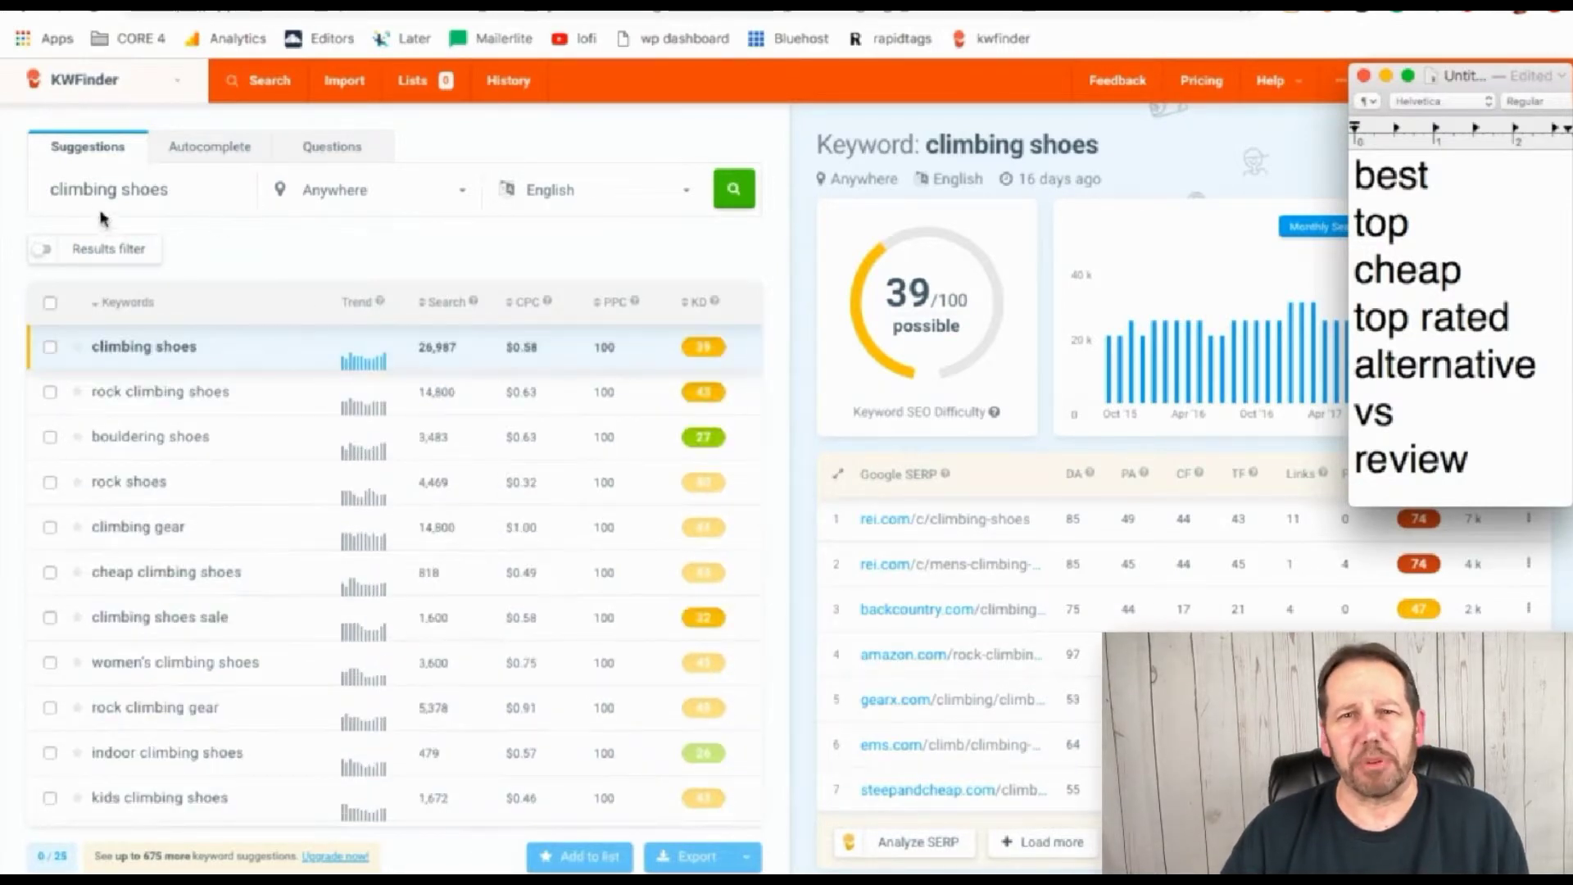
left_click(51, 197)
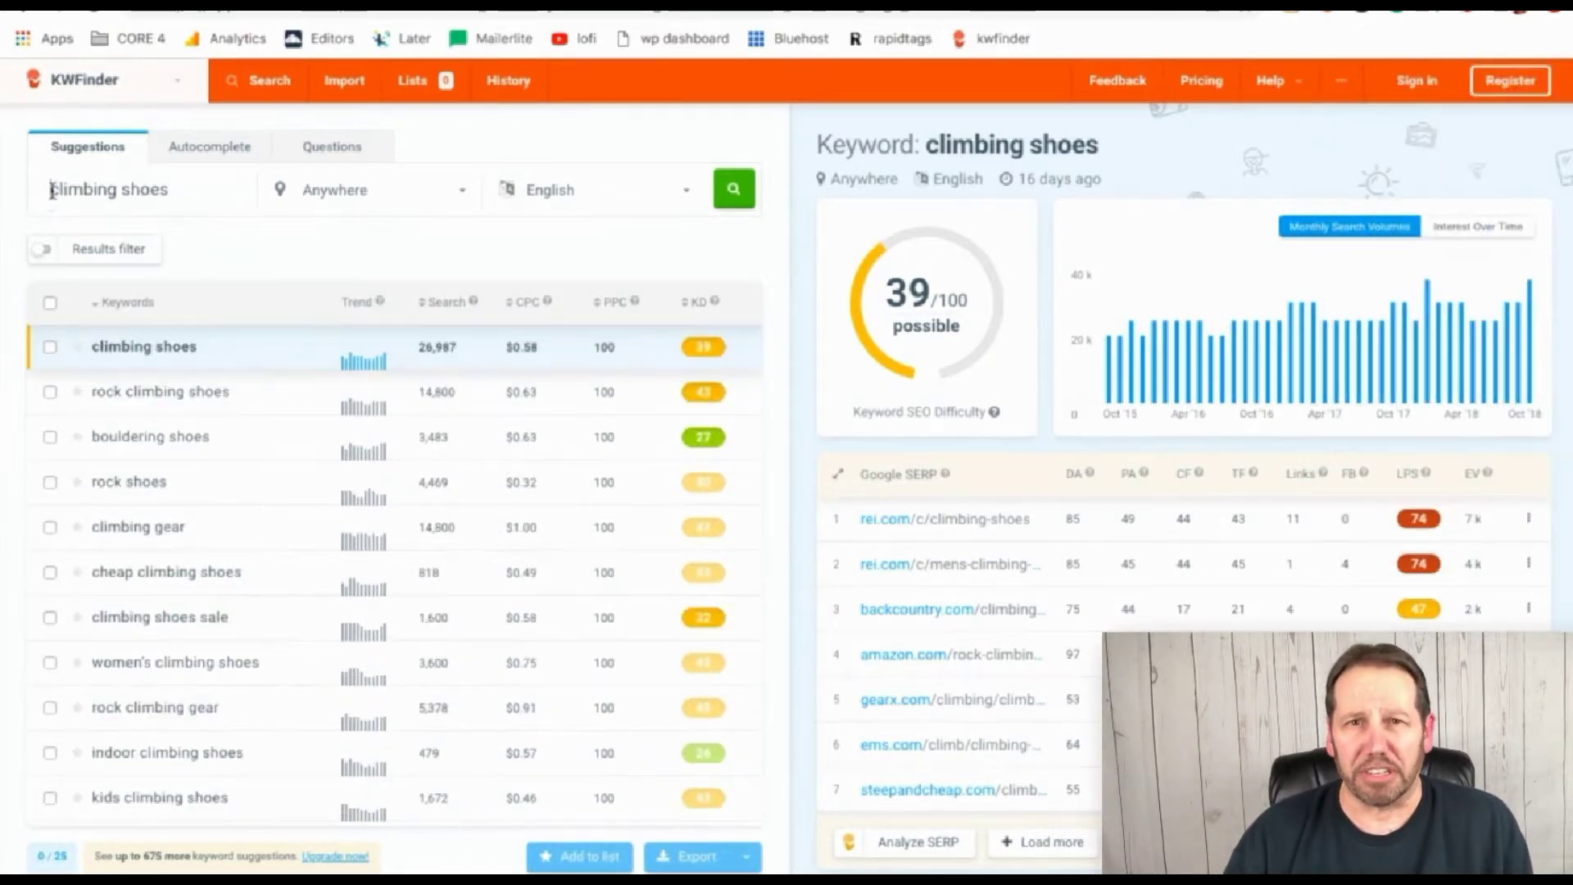
Search KWFinder for 'top climbing shoes', which scores difficulty 26/100
type("top")
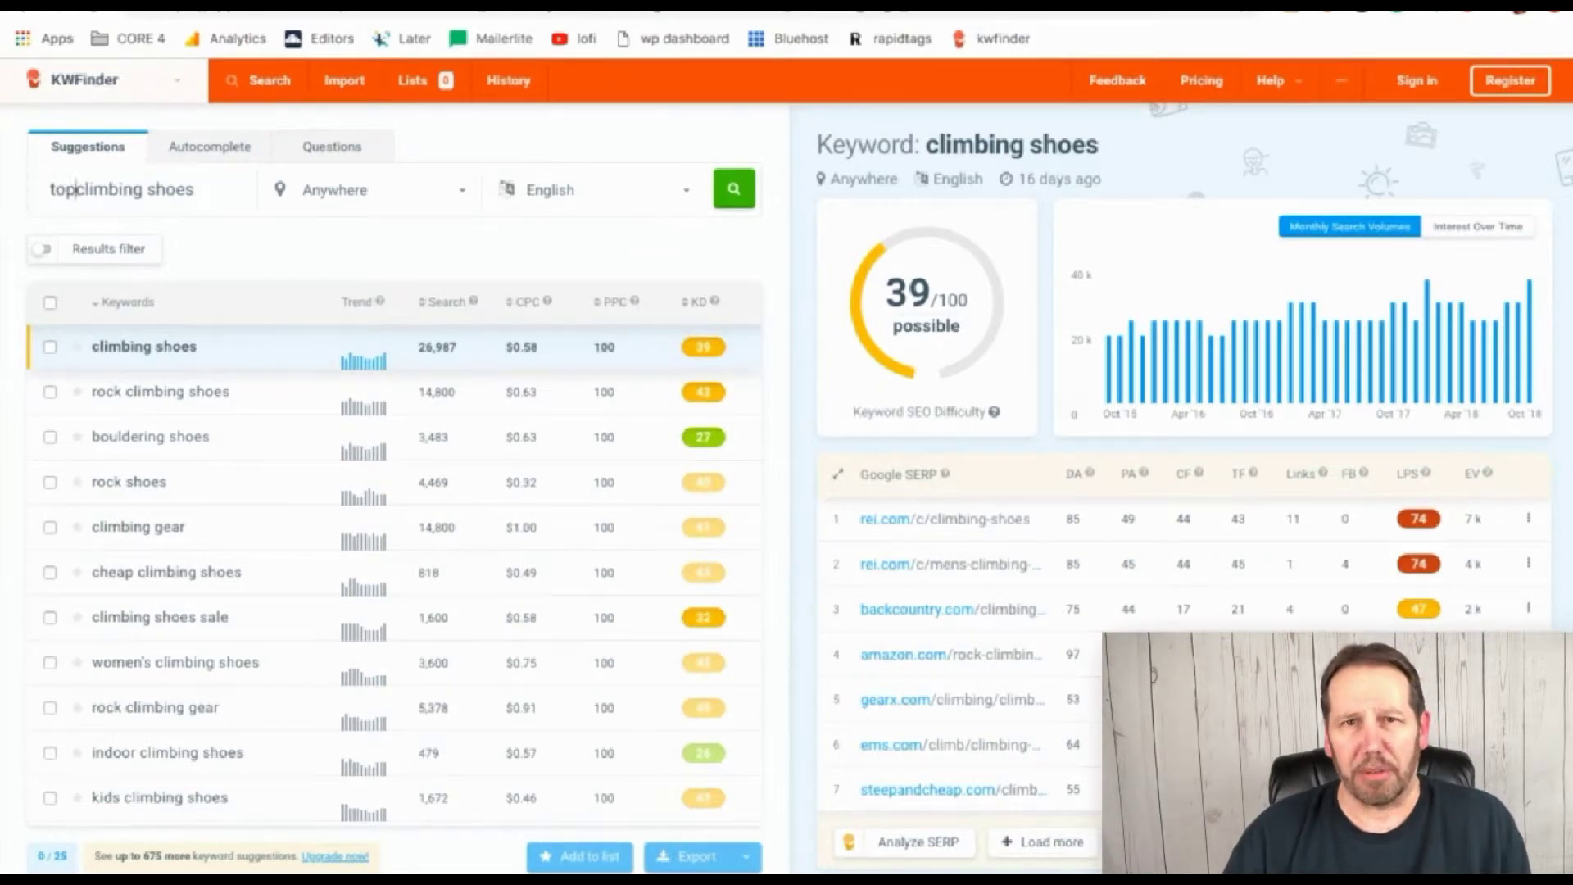
left_click(743, 200)
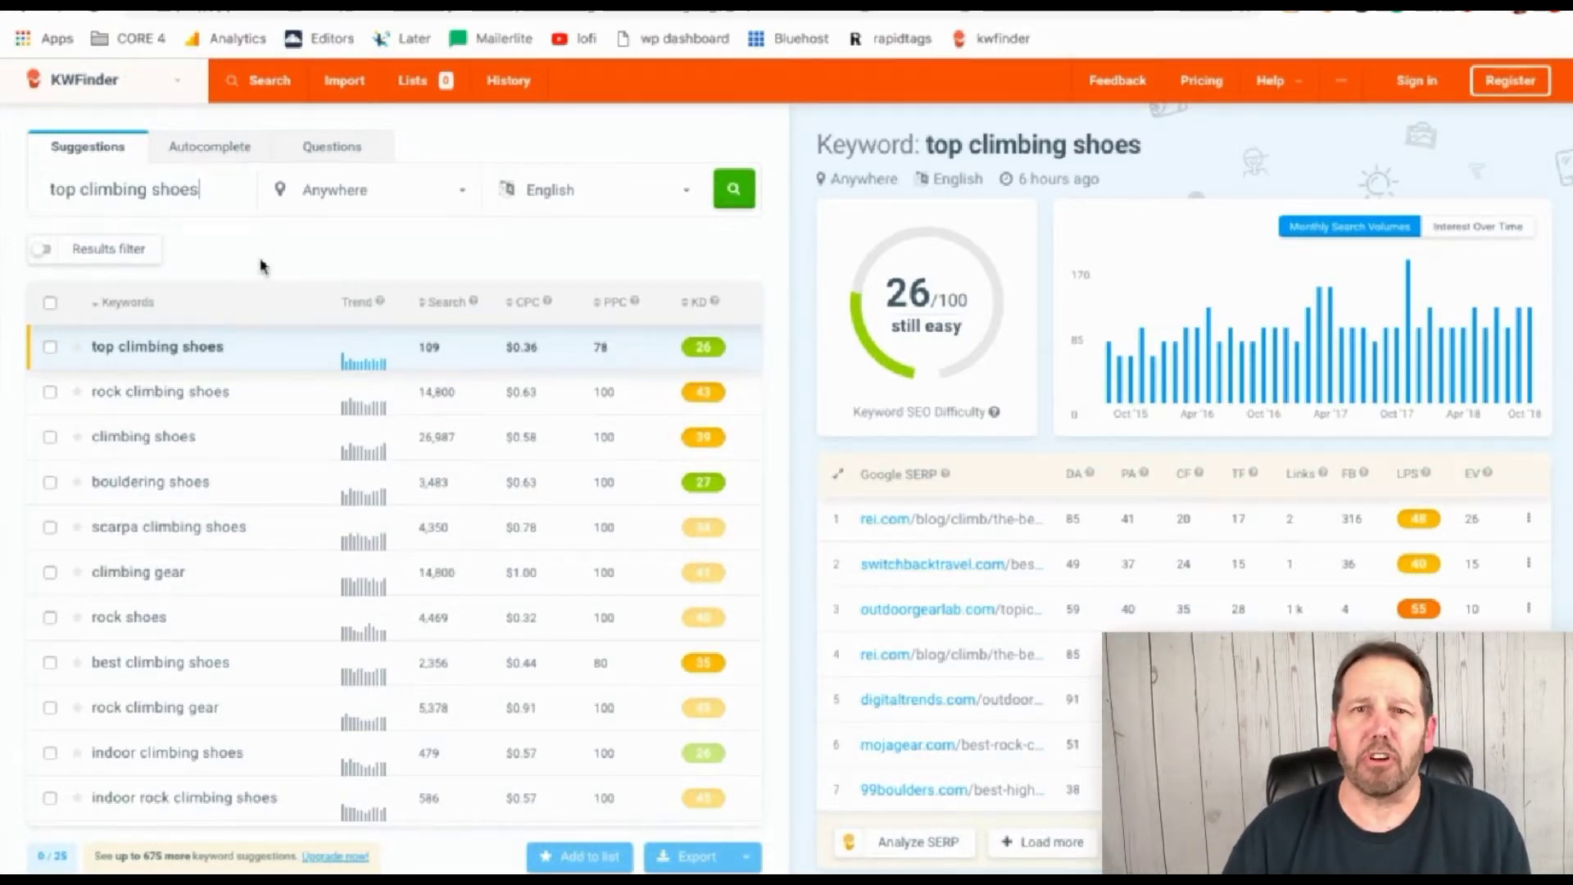
key("super+Tab")
Record the difficulty scores in the modifier note: top 26, best 35, cheap 43
left_click(1495, 217)
type("26")
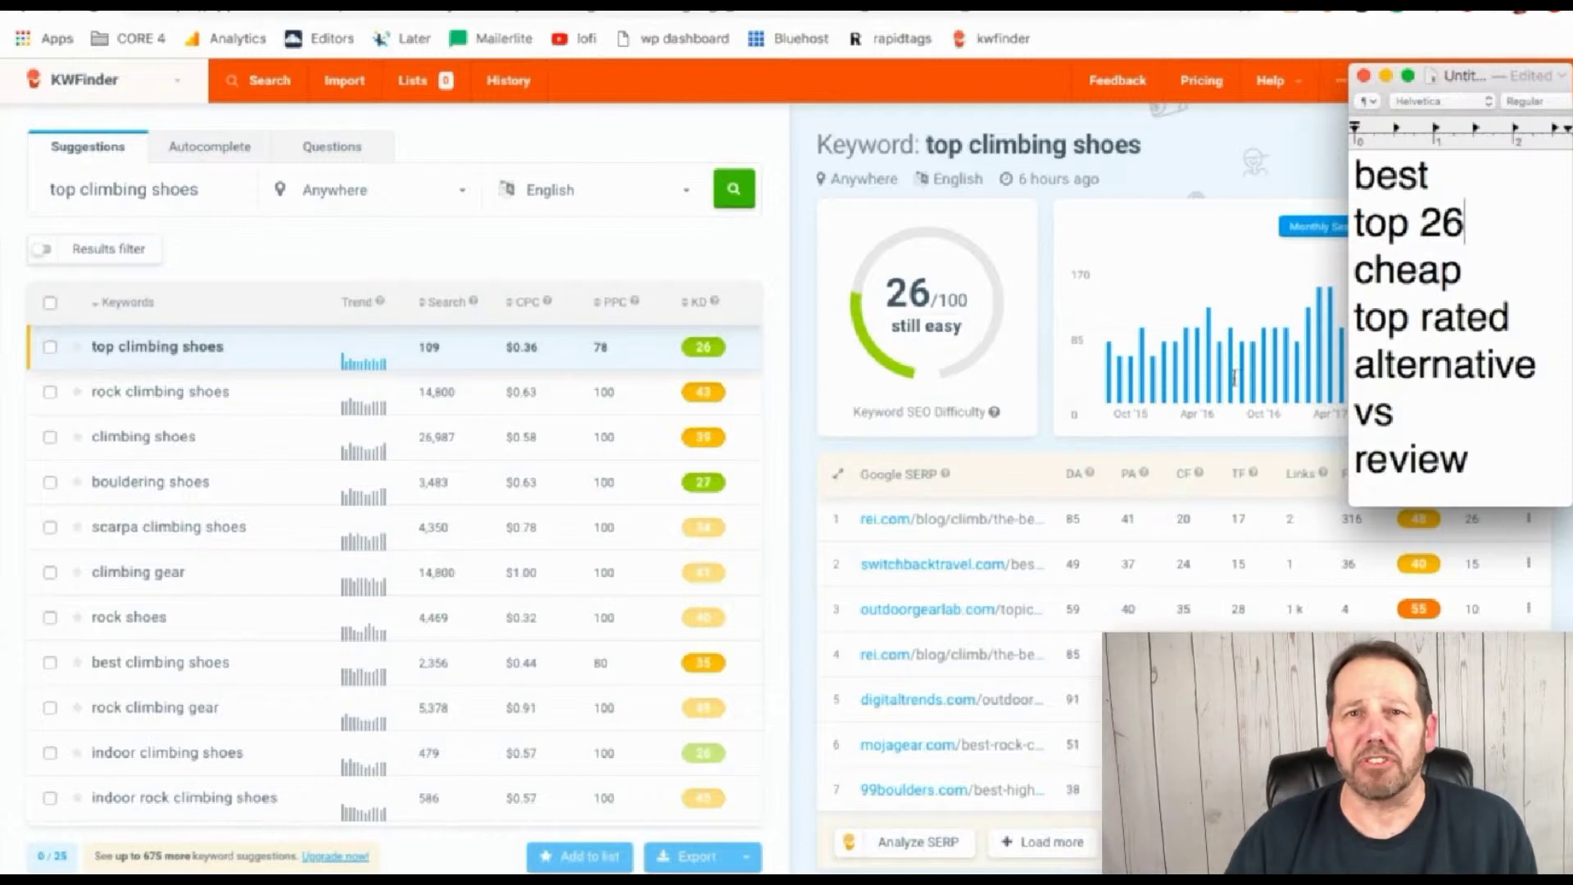
left_click(1467, 174)
type("35")
scroll(358, 598, "down", 5)
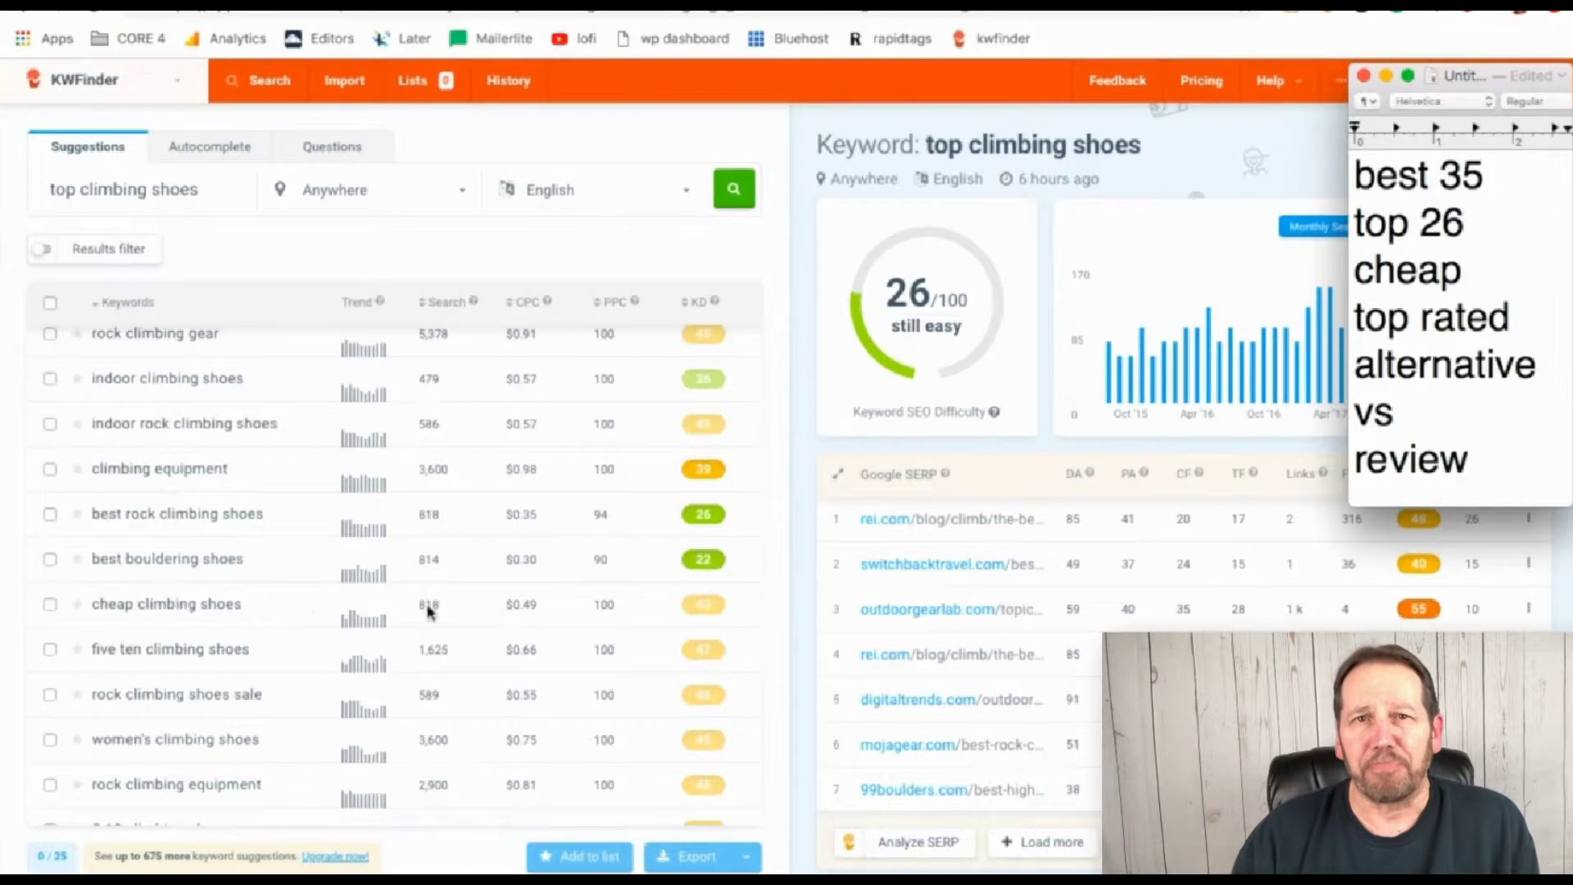
left_click(1484, 276)
type("43")
scroll(411, 620, "down", 3)
scroll(411, 621, "down", 5)
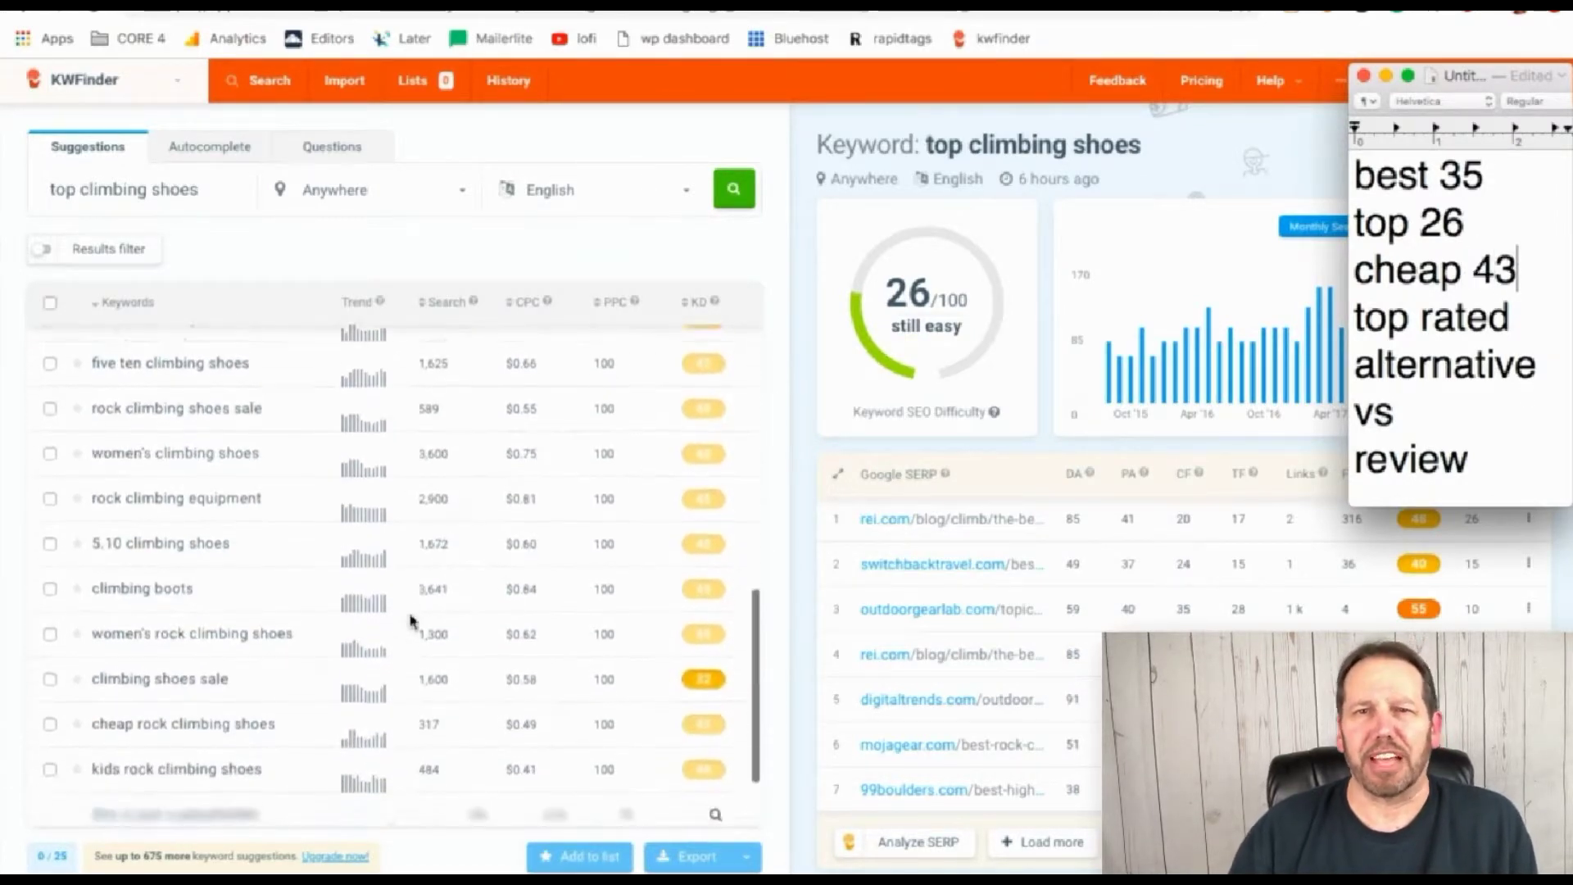
scroll(402, 619, "up", 15)
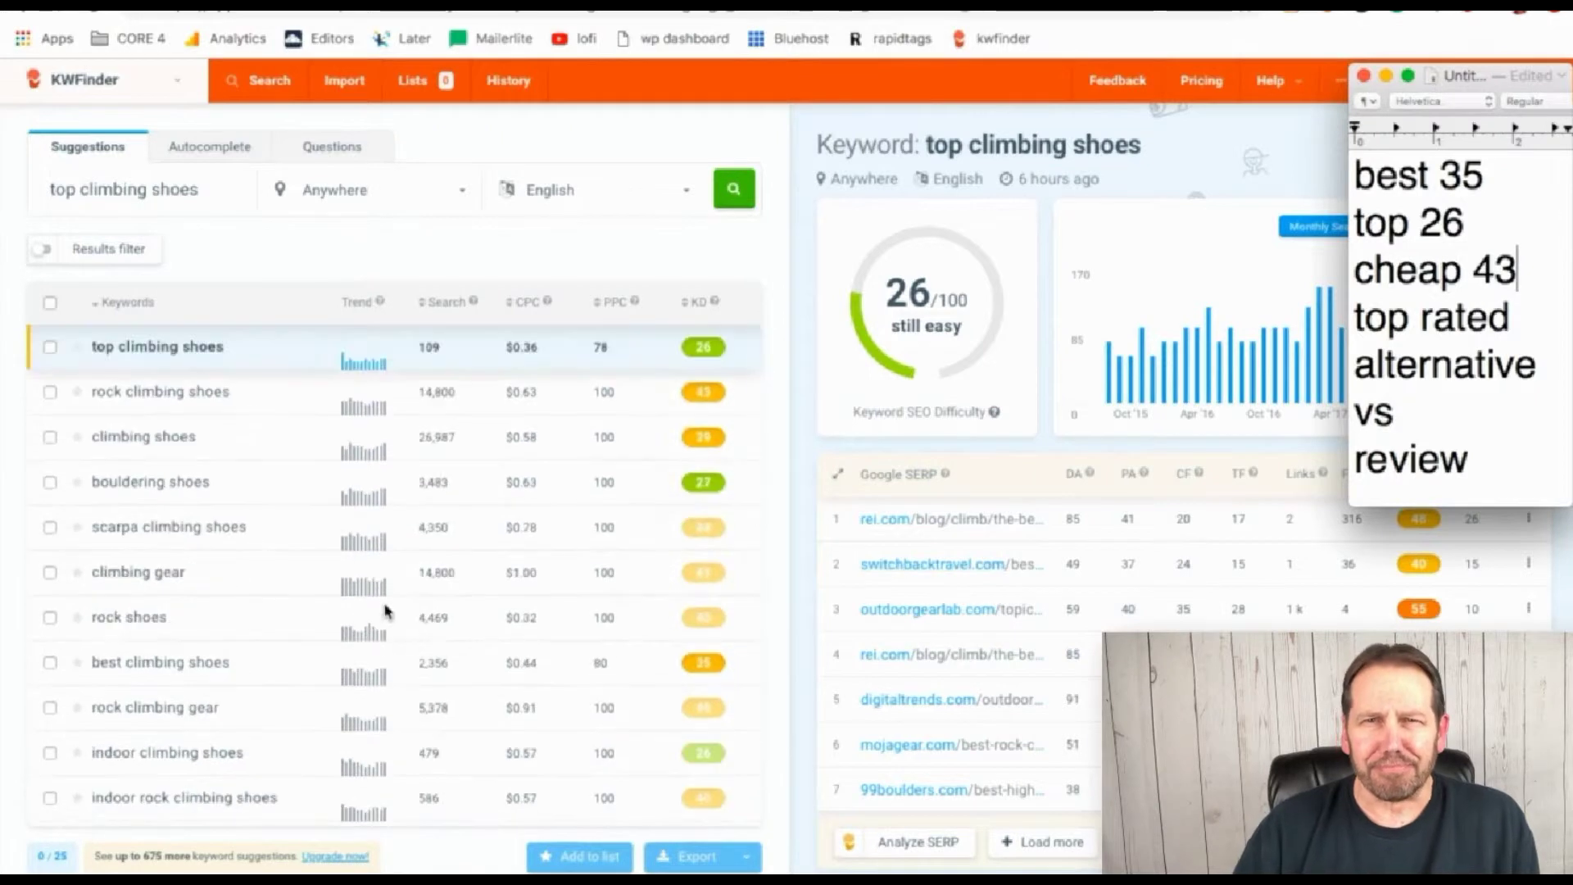
Change the keyword to 'top rated climbing shoes' and search, hitting the free-lookup limit
left_click(82, 189)
type("rated")
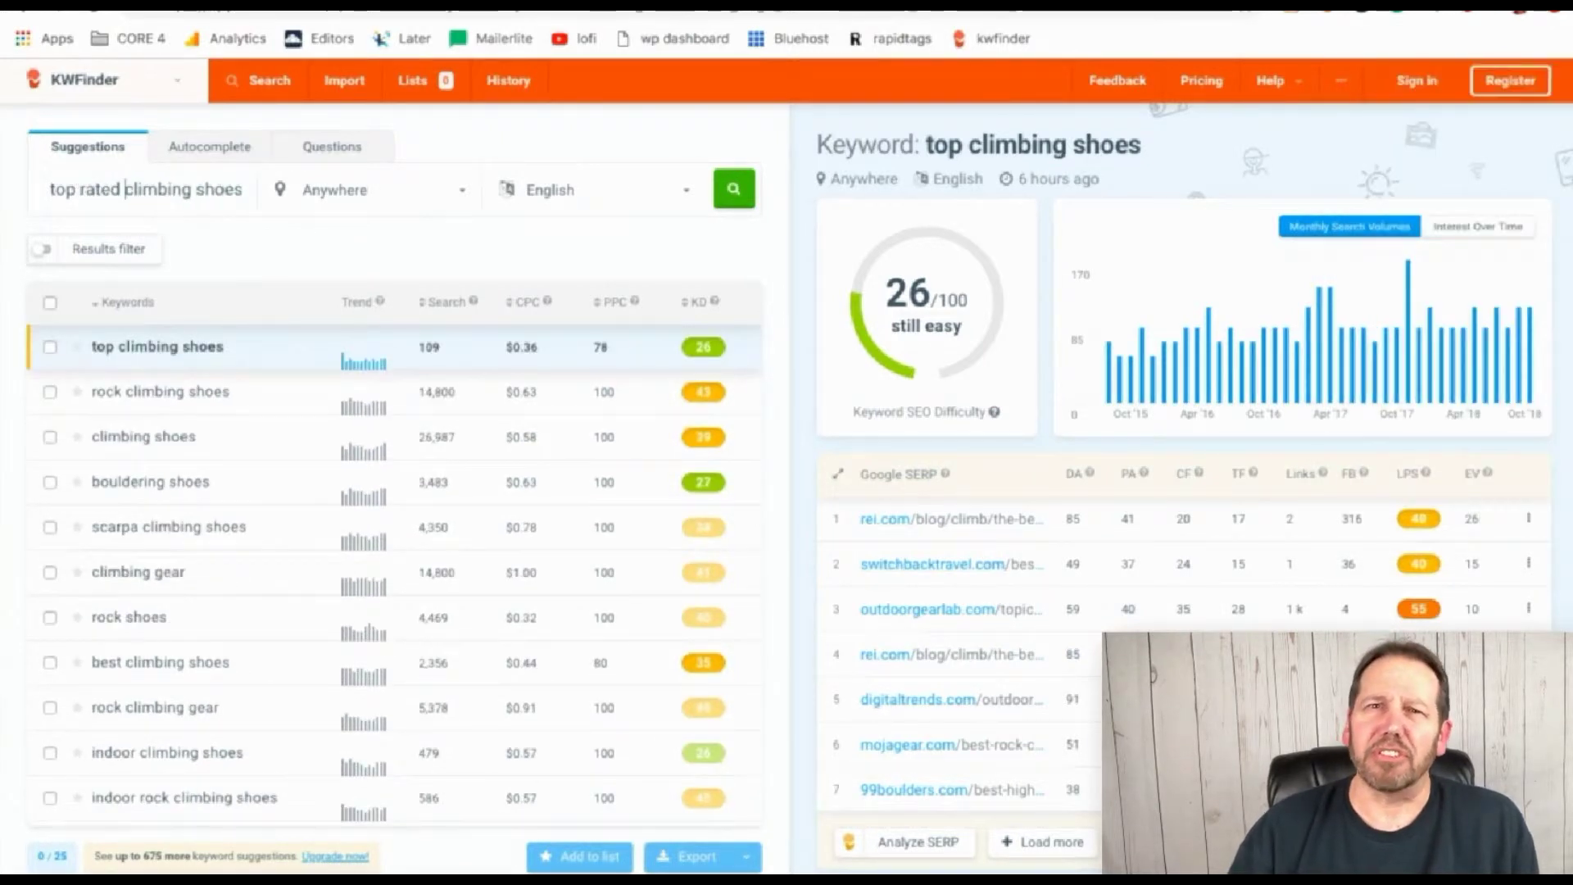
key("Return")
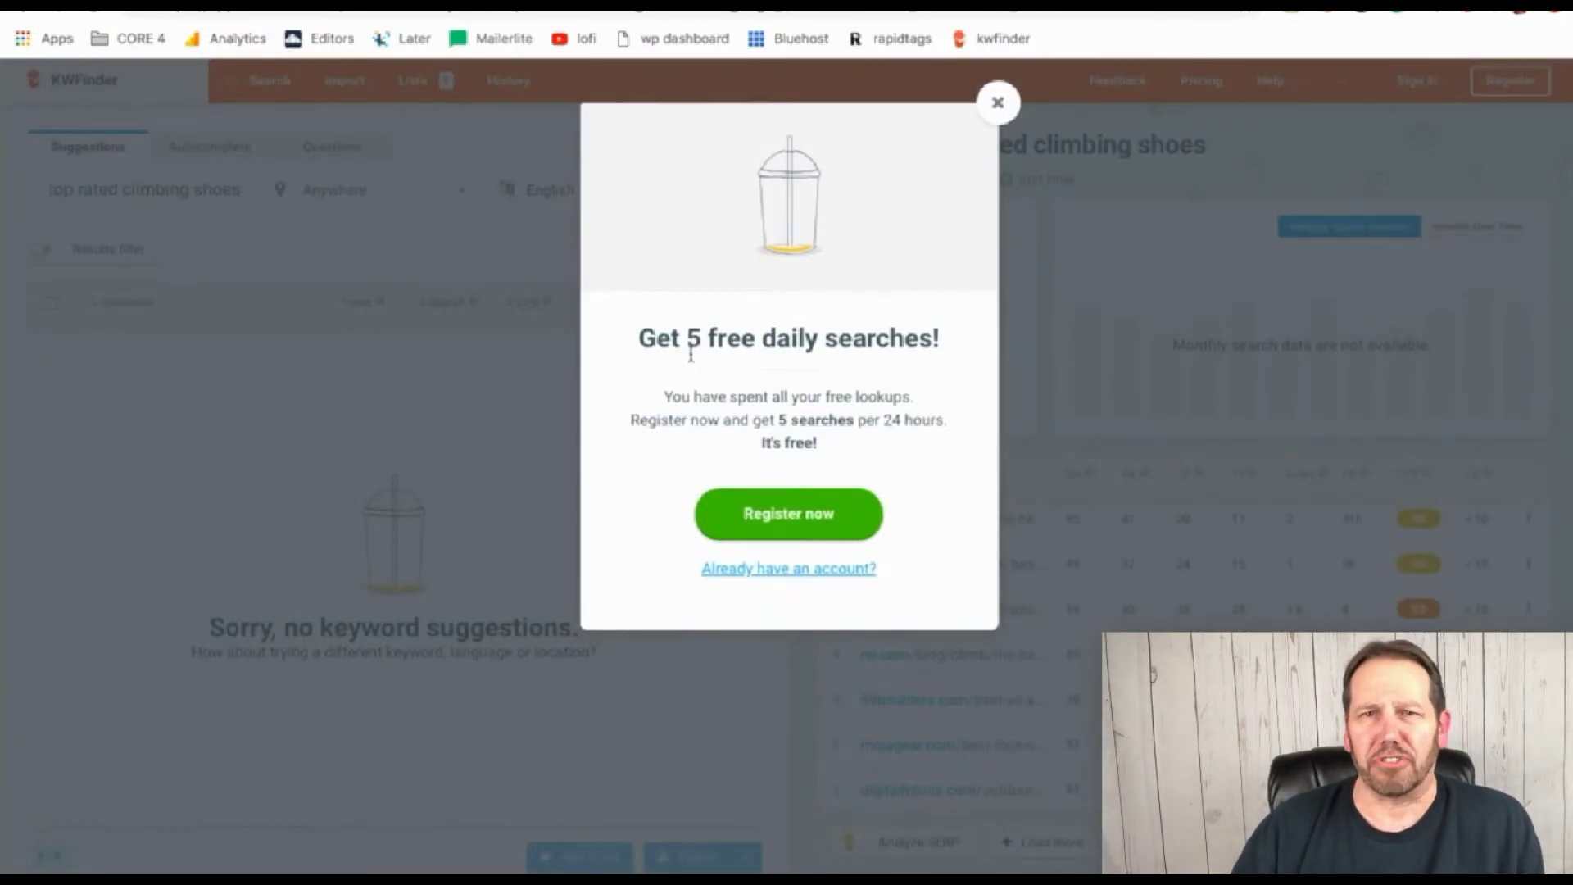
Register a mangools account with an e-mail and password, then go to the KWFinder homepage
left_click(807, 518)
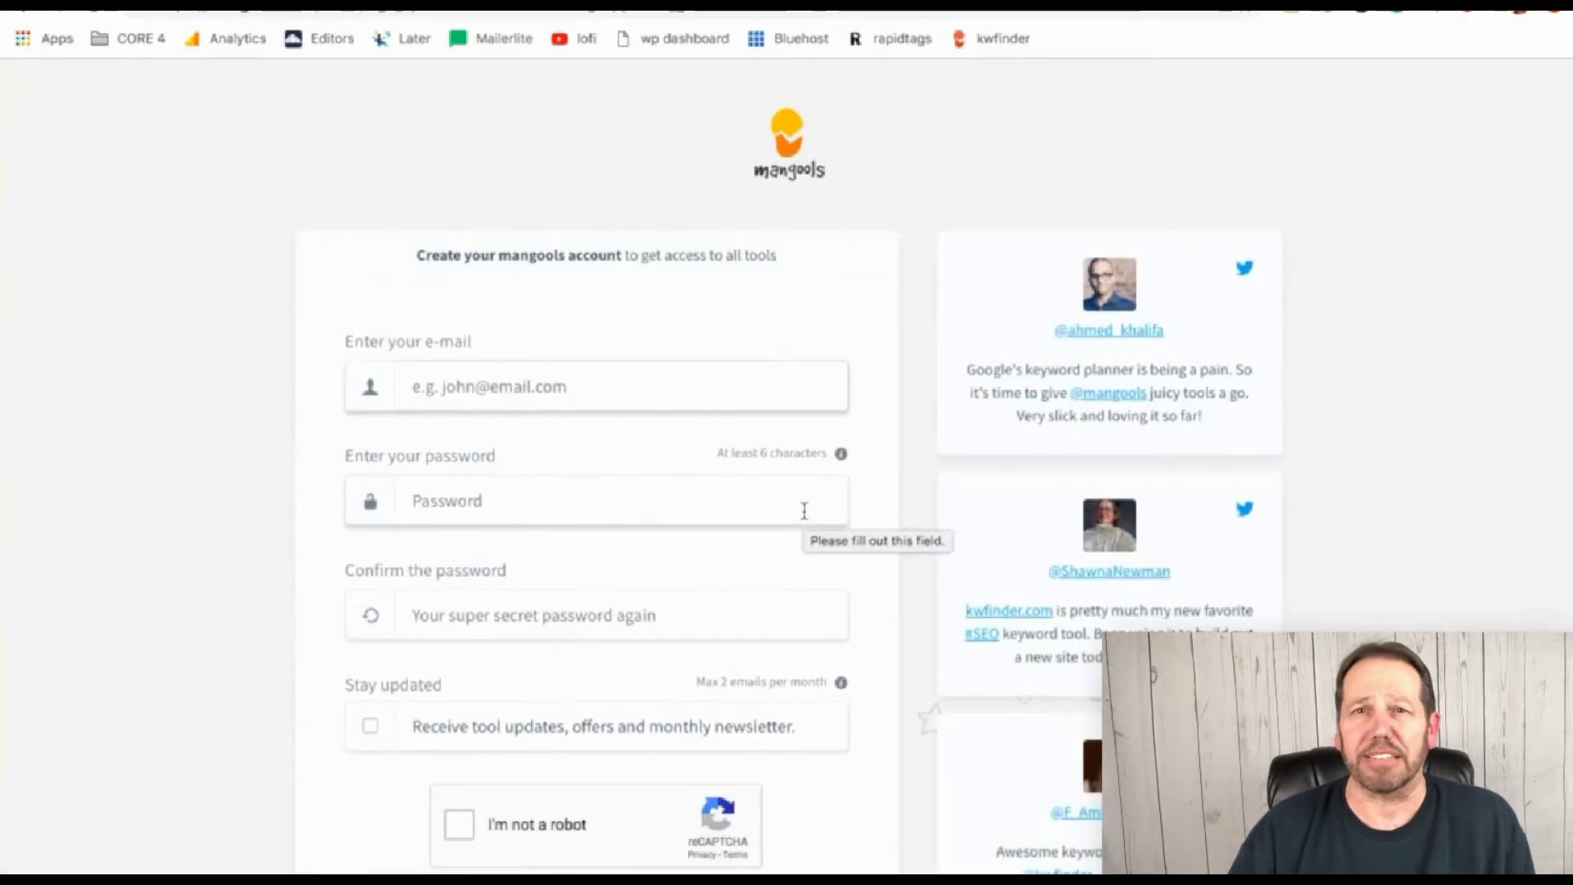
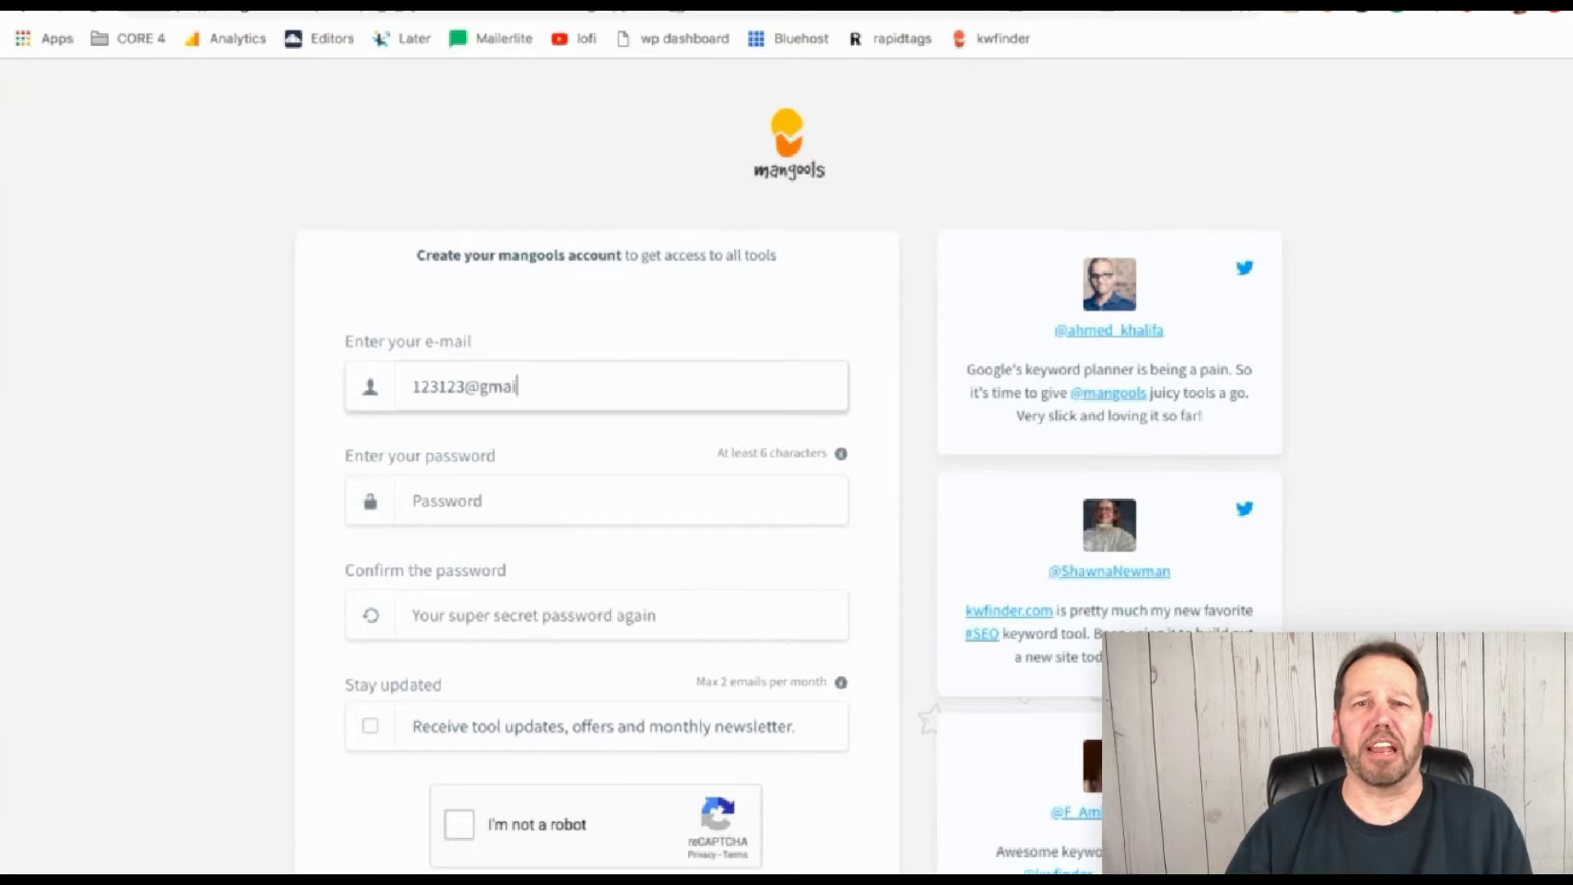
key("Tab")
type("123123123")
left_click(532, 626)
type("1231")
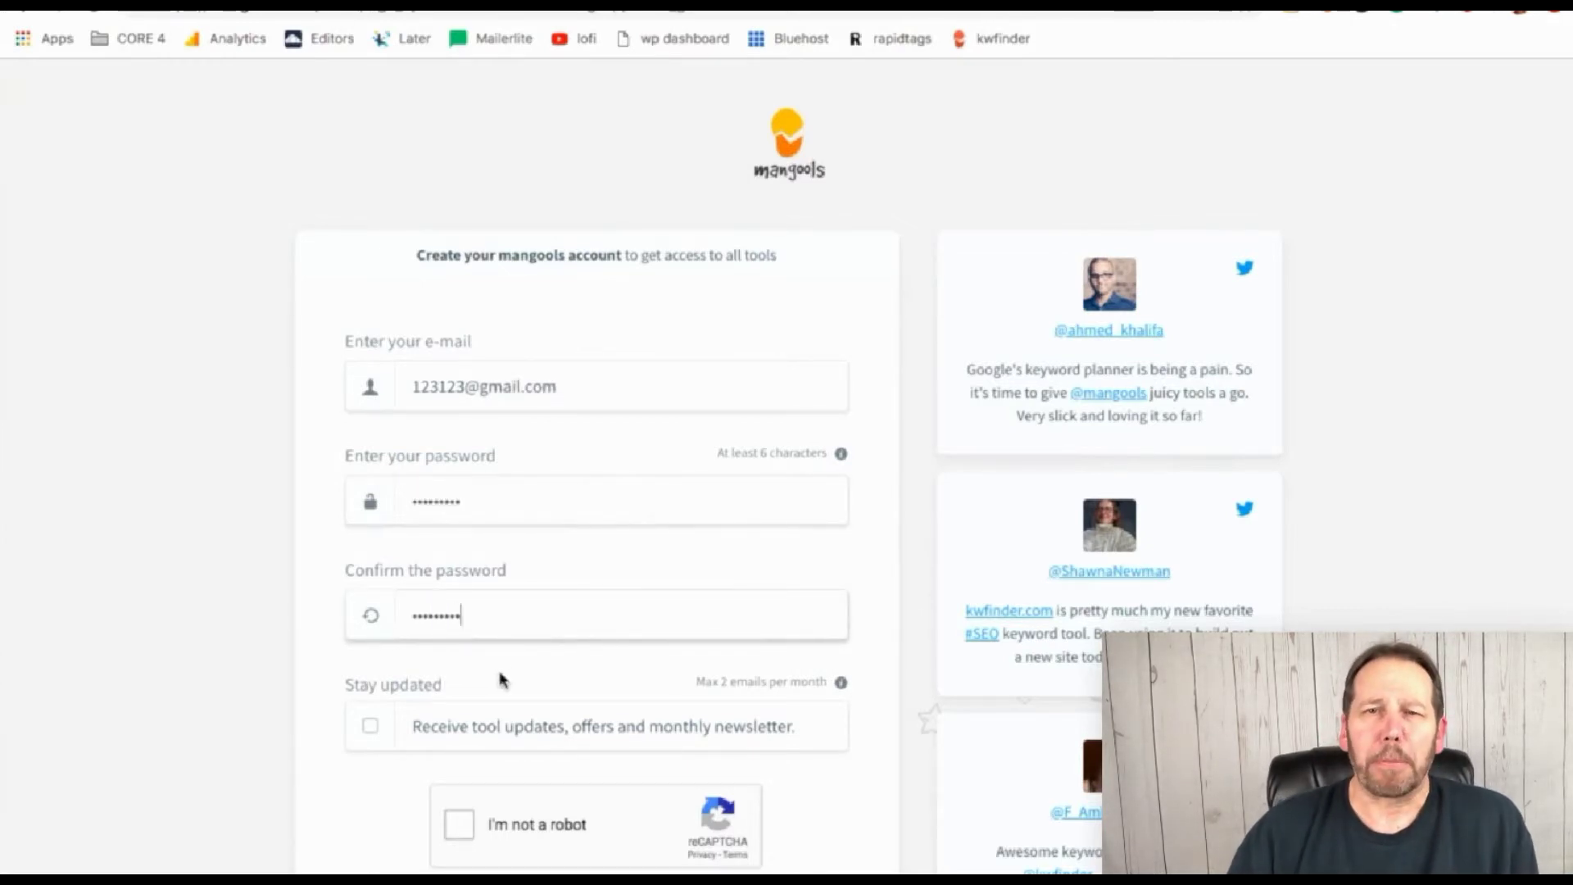
scroll(520, 794, "down", 2)
left_click(460, 665)
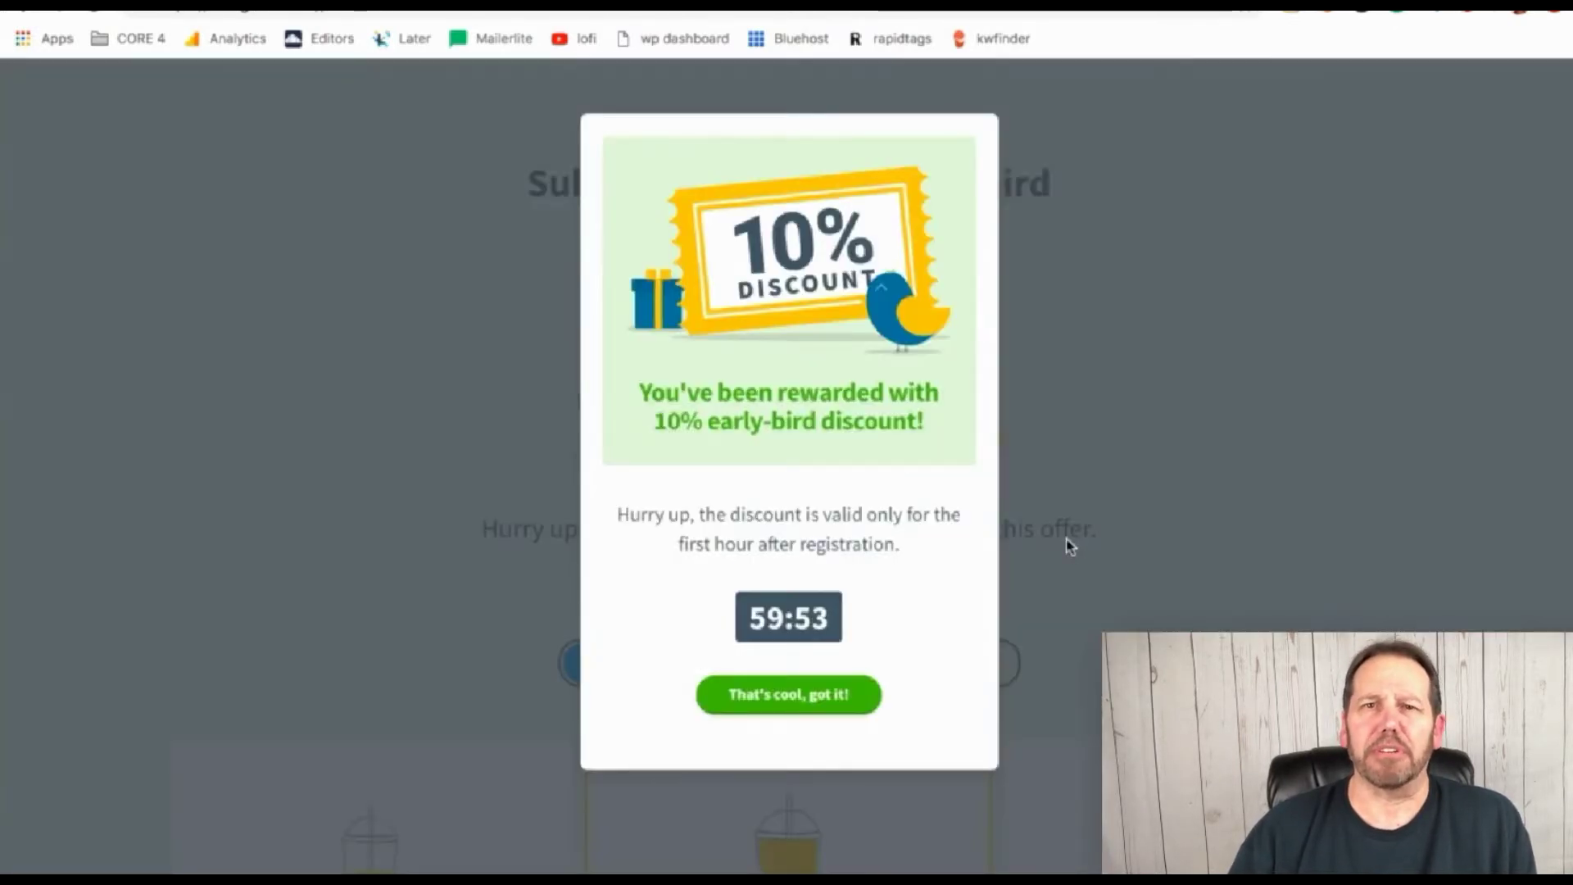
left_click(360, 274)
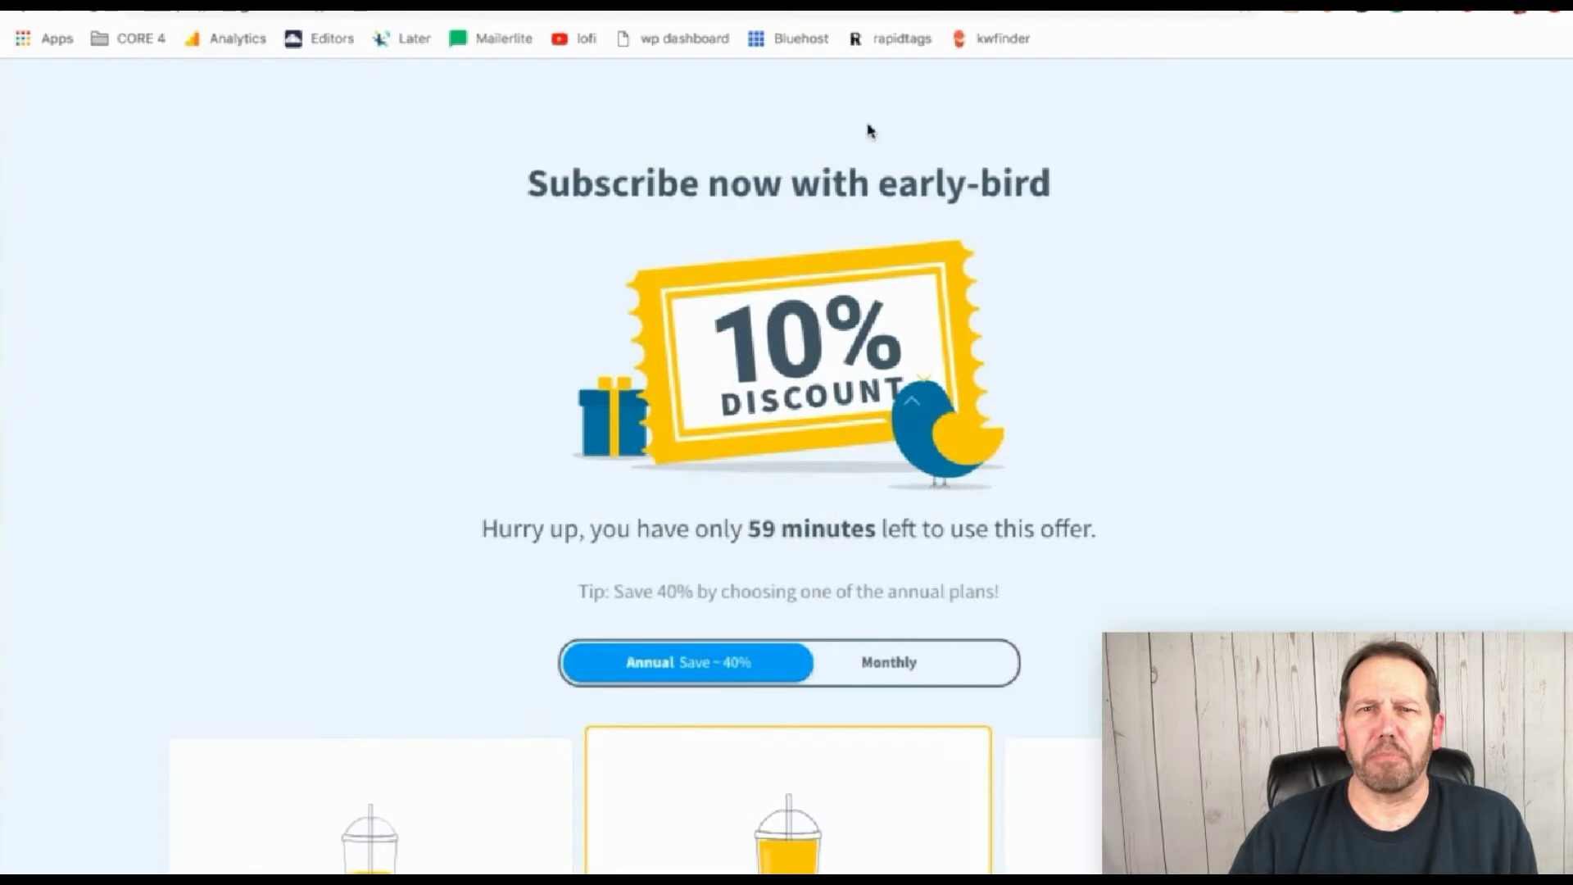
left_click(1008, 37)
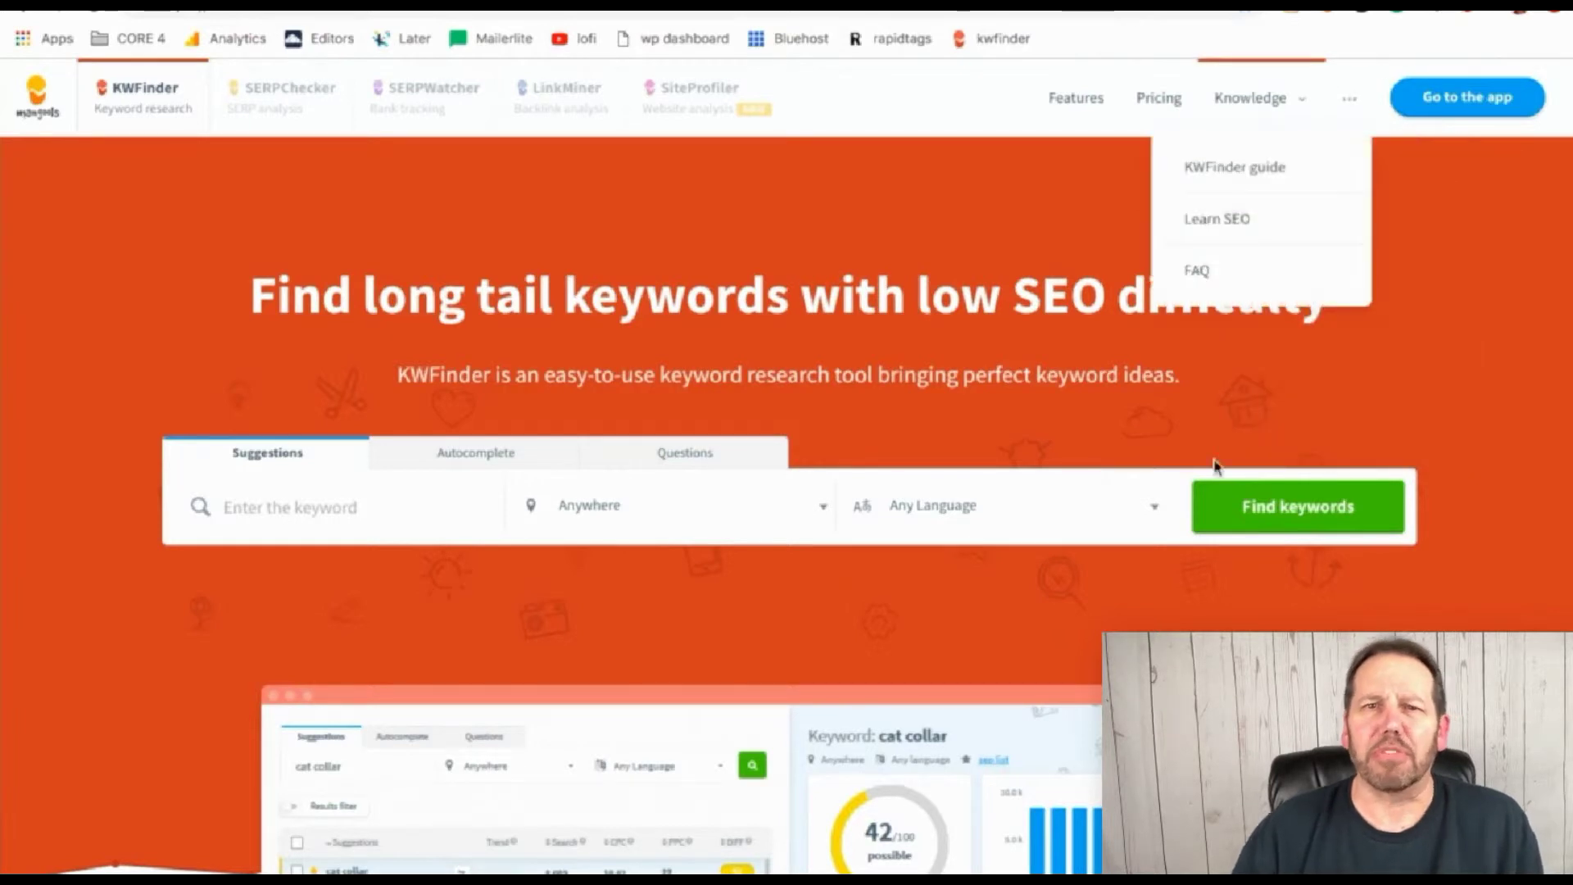
Search 'top rated climbing' with English as the language, getting difficulty 37/100
left_click(294, 509)
type("top rated climbing shoes")
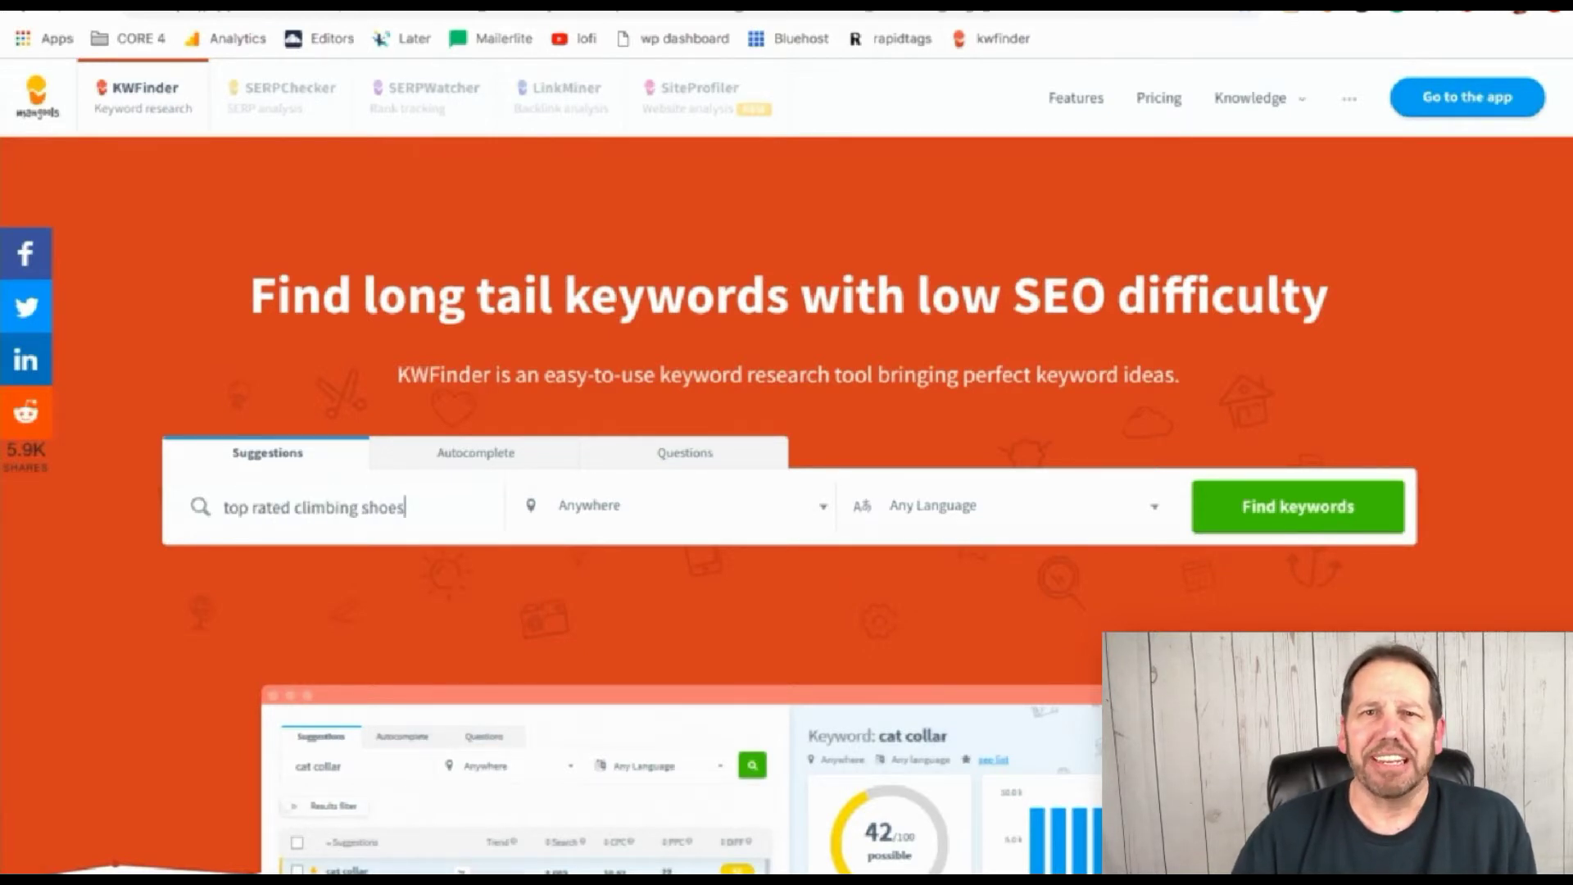
key("Return")
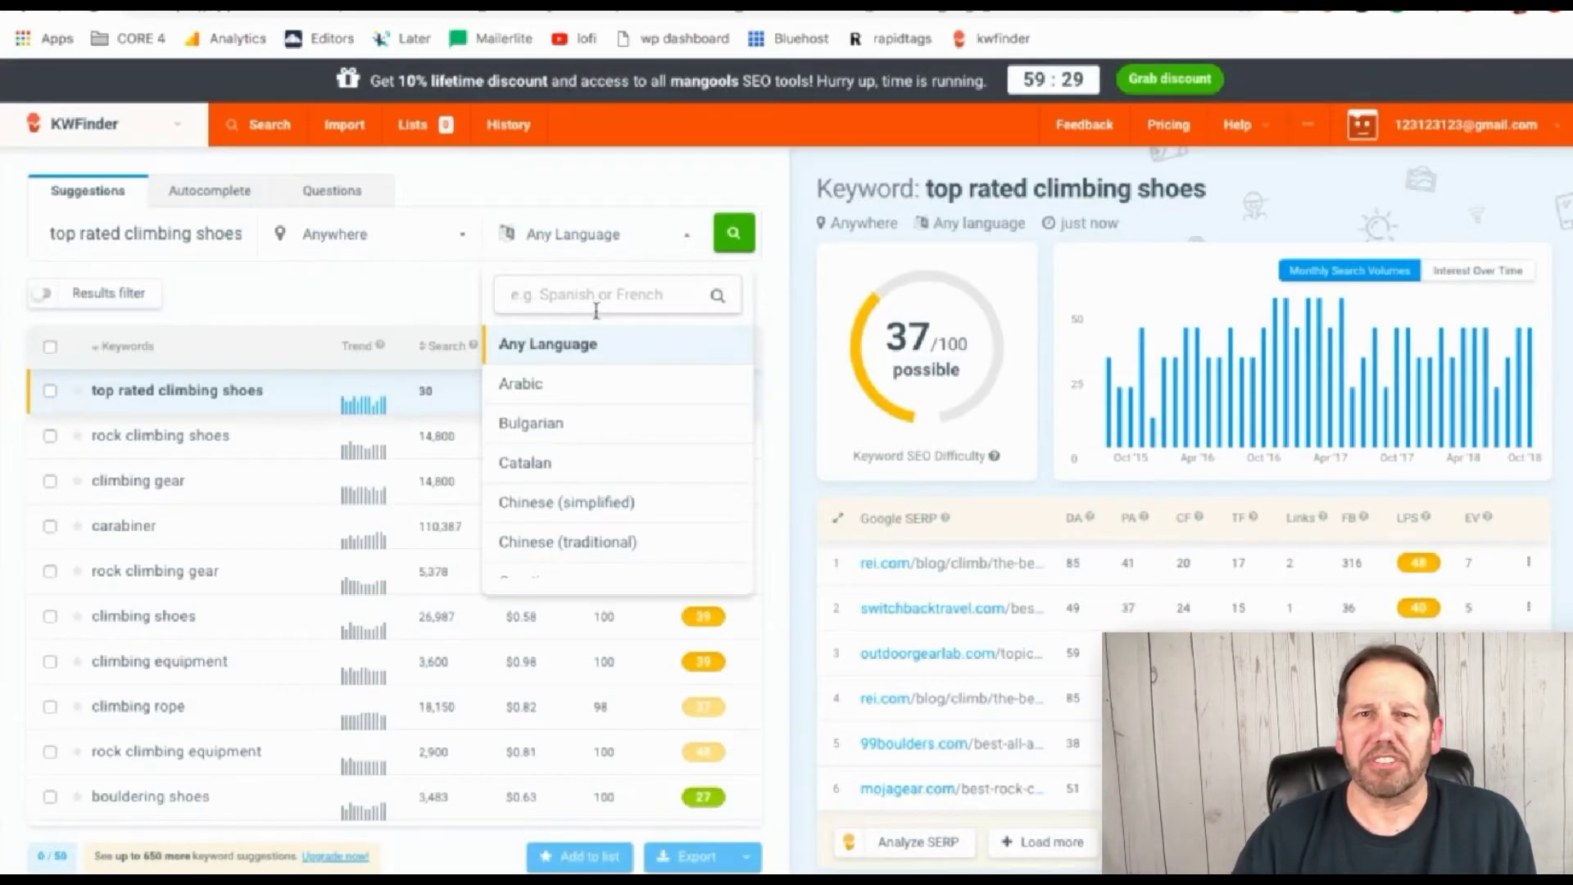
type("english")
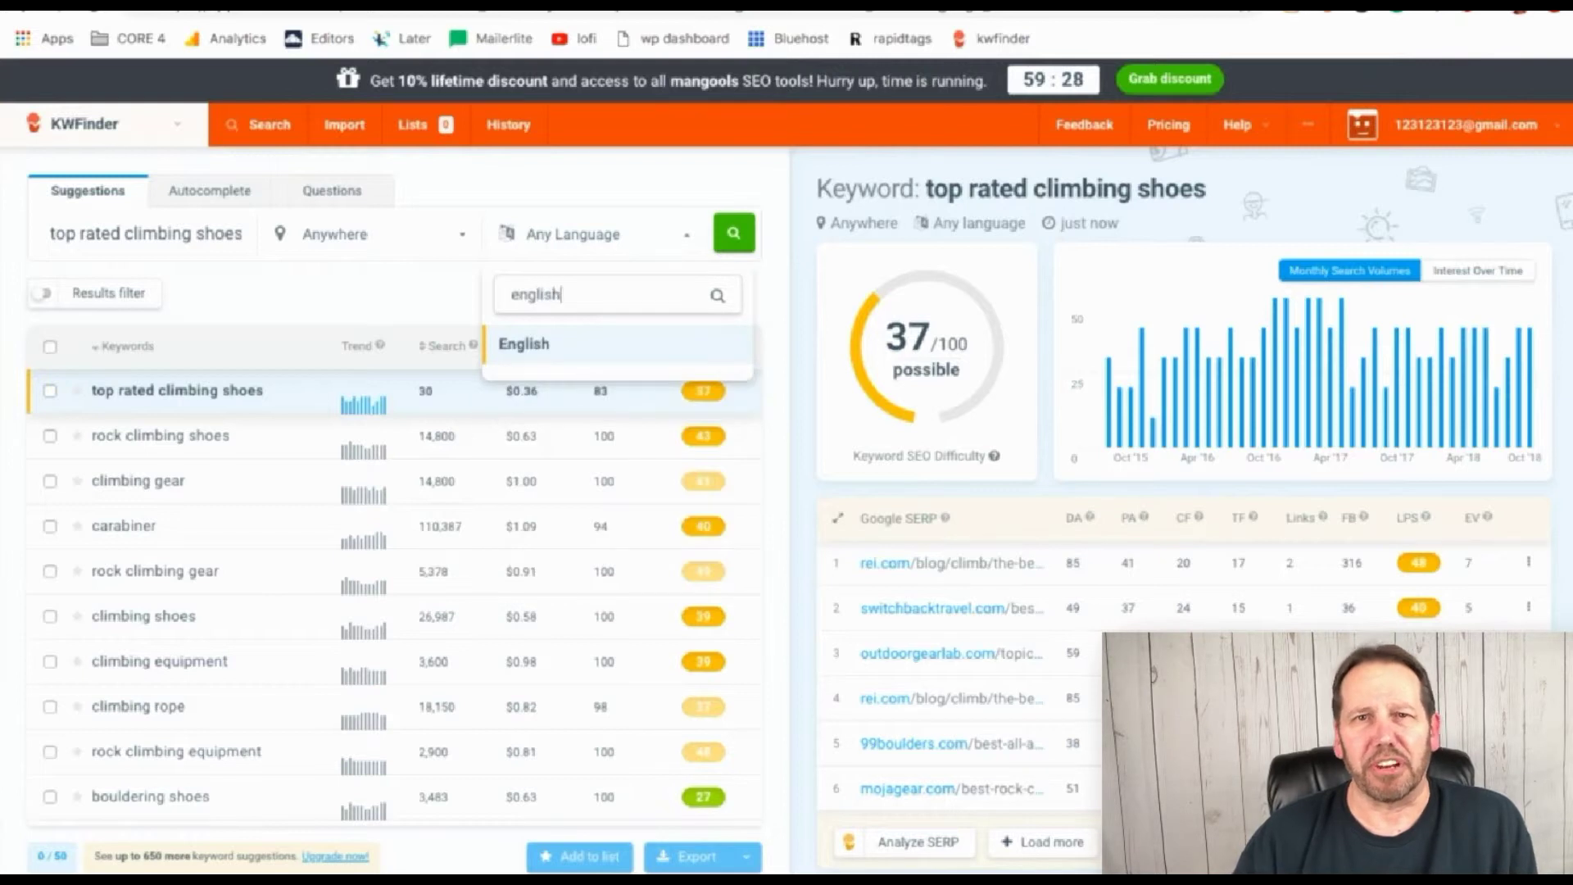
left_click(553, 344)
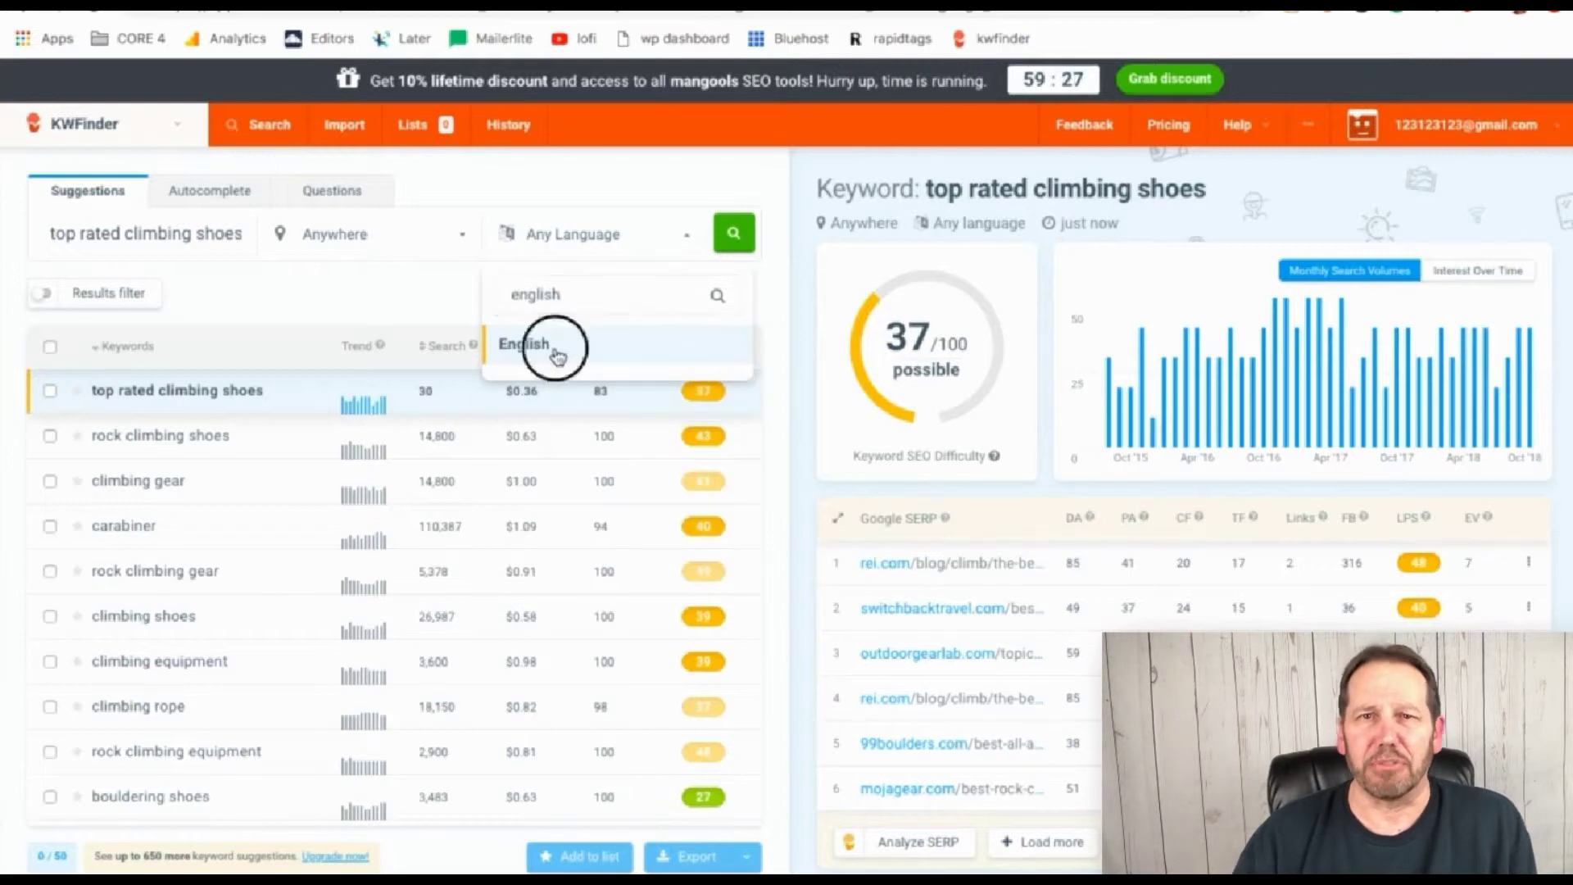
left_click(733, 235)
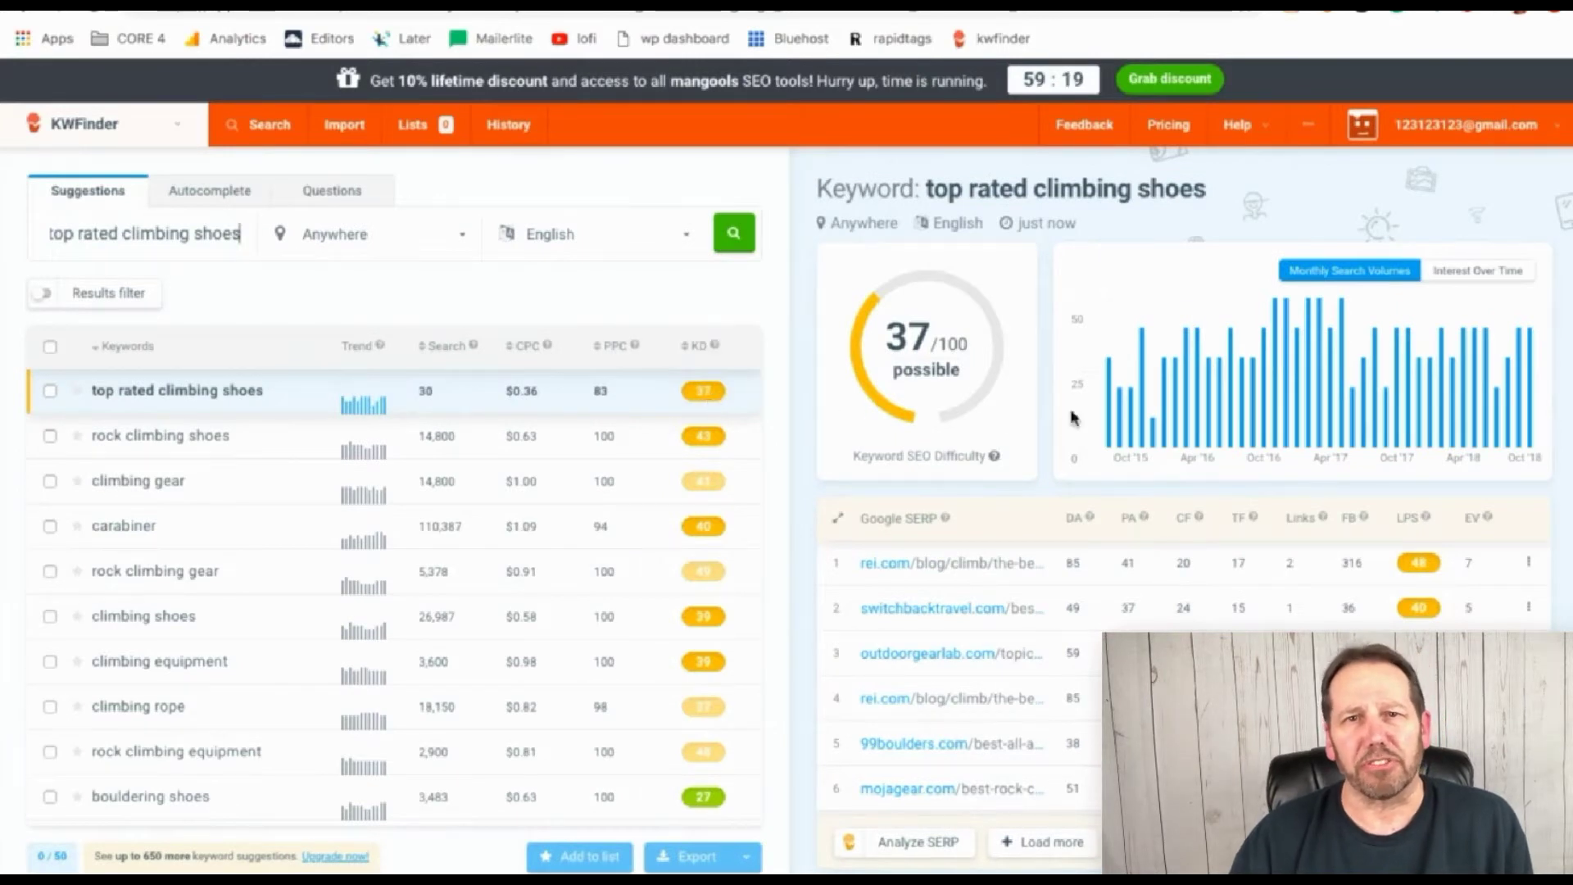
key("super+Tab")
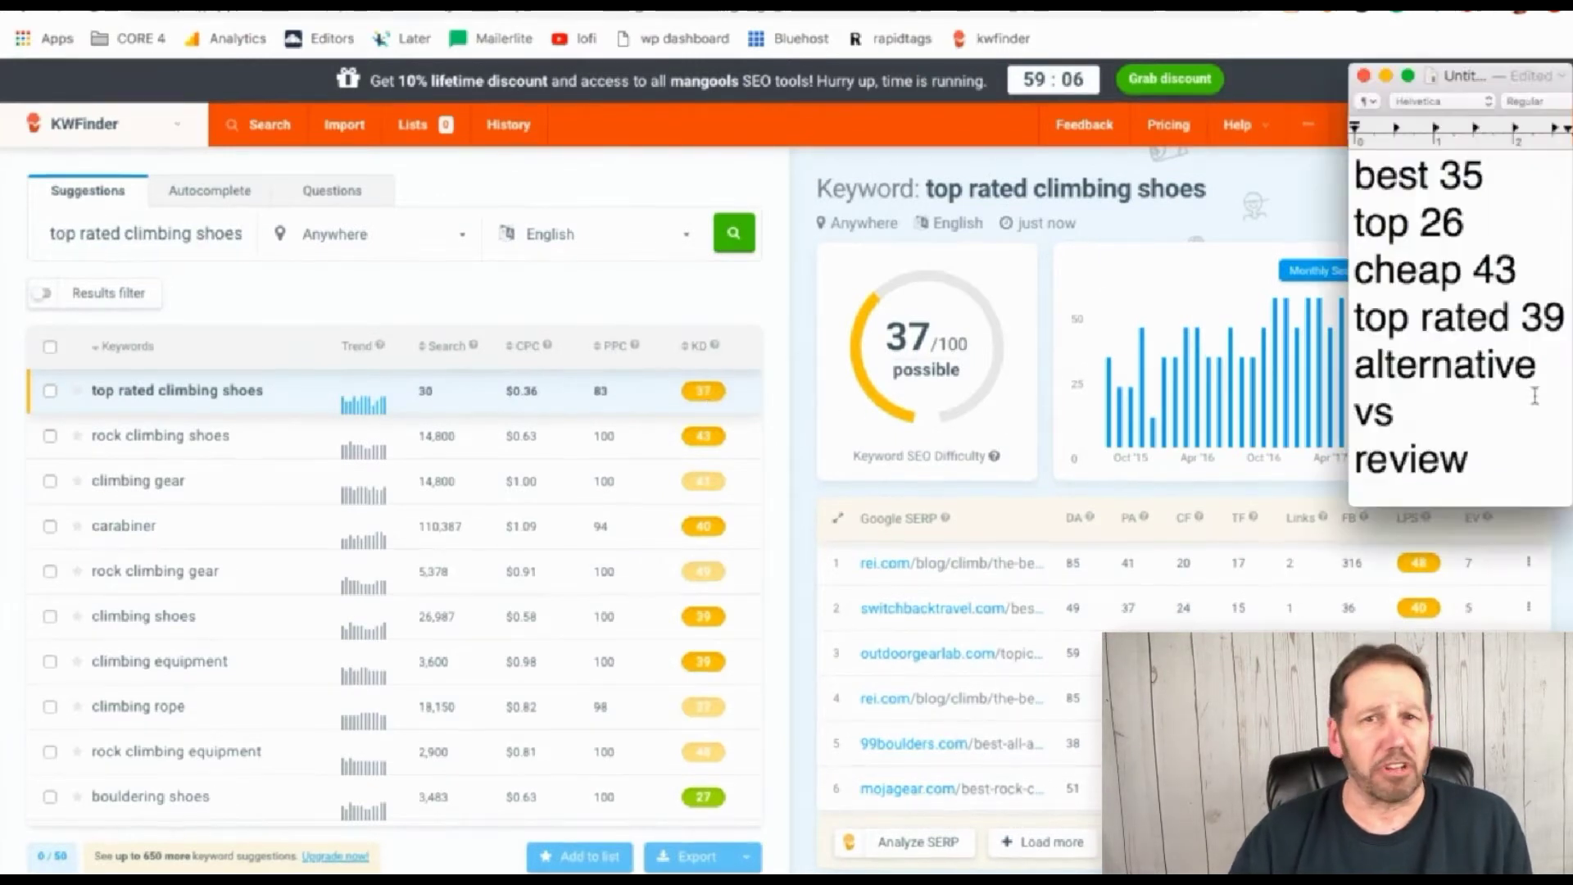